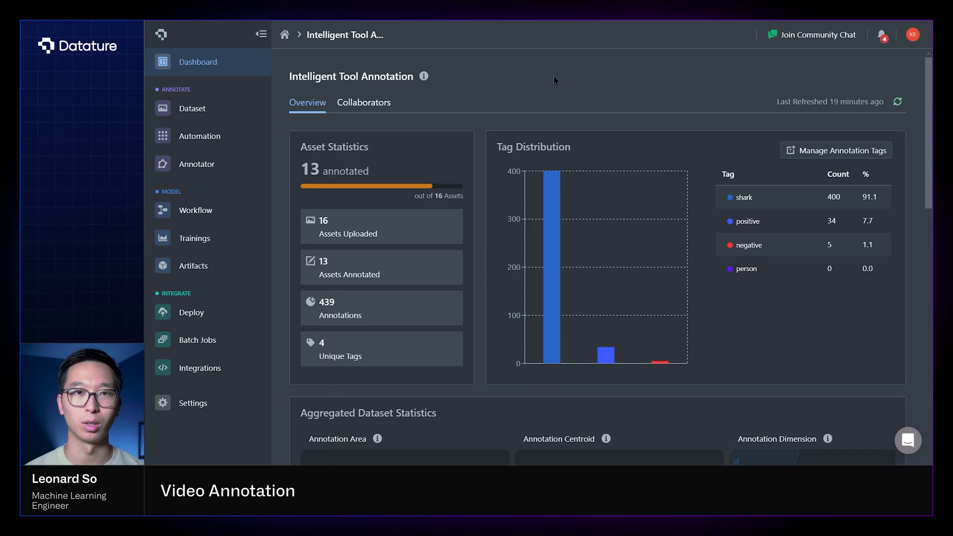
Step: Go to the project's Dataset page listing its 16 uploaded assets
{"action": "left_click", "coordinate": [218, 117]}
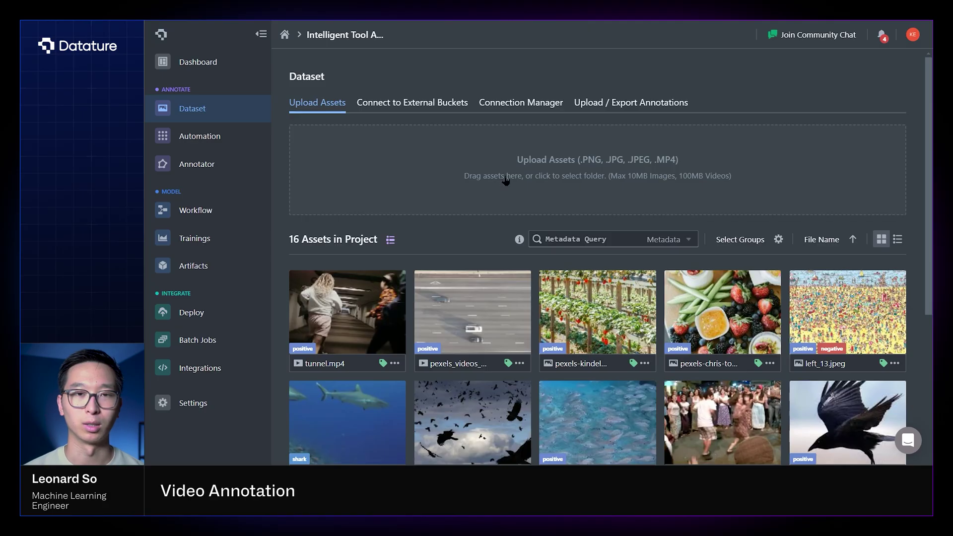
Step: Check the external bucket options, then select the greypass004.mp4 shark video in the asset grid
{"action": "left_click", "coordinate": [414, 110]}
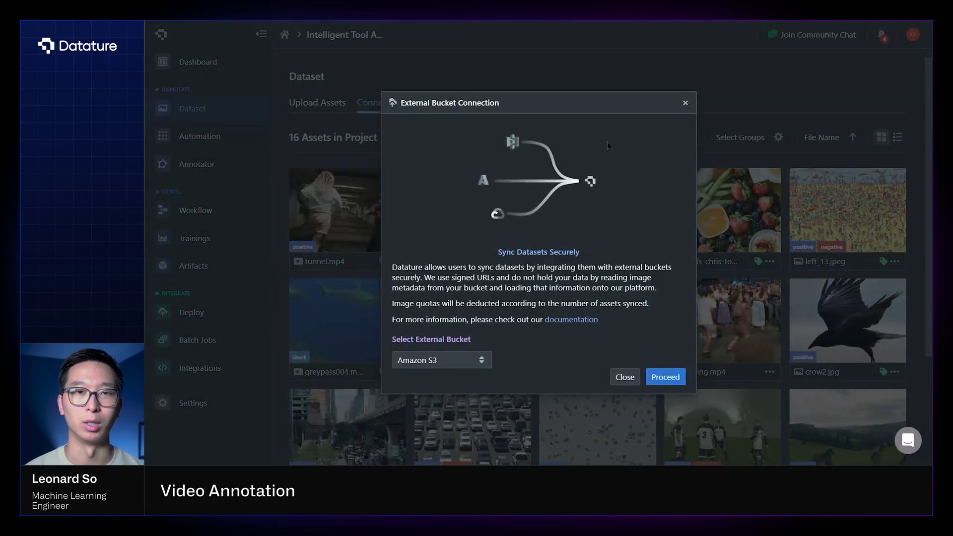
{"action": "left_click", "coordinate": [690, 109]}
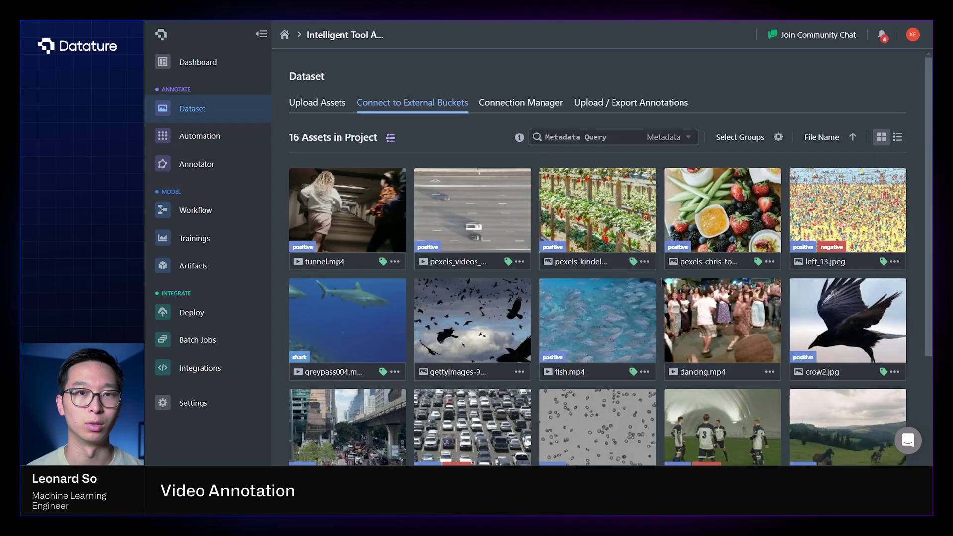
{"action": "scroll", "coordinate": [663, 282], "scroll_direction": "down", "scroll_amount": 2}
{"action": "scroll", "coordinate": [663, 282], "scroll_direction": "down", "scroll_amount": 1}
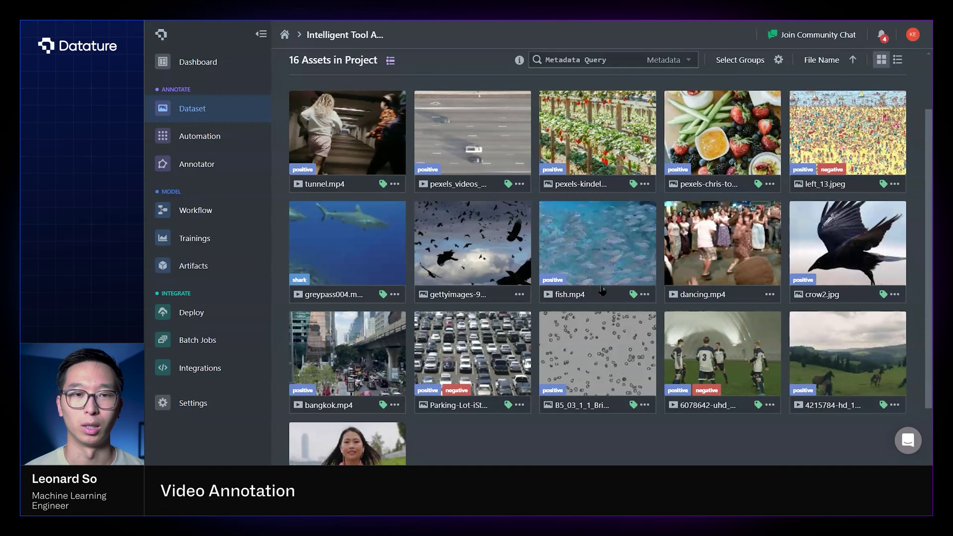
{"action": "left_click", "coordinate": [359, 266]}
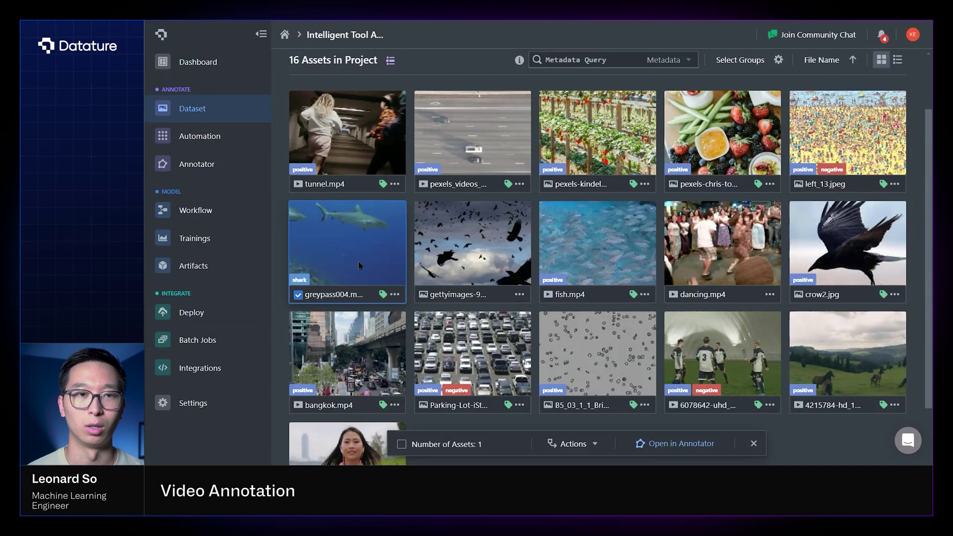
Step: Open greypass004.mp4 in the Annotator and browse the asset strip below it
{"action": "double_click", "coordinate": [360, 266]}
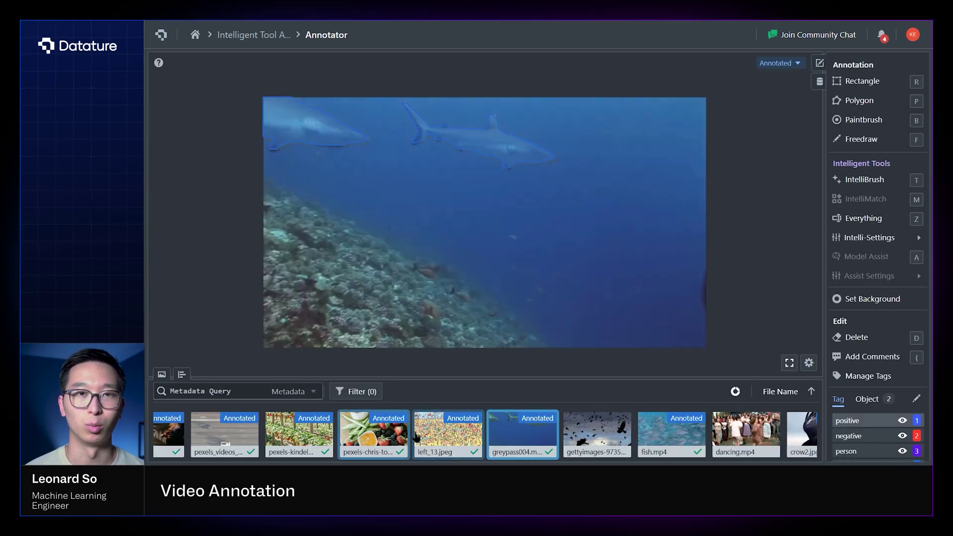
{"action": "scroll", "coordinate": [416, 437], "scroll_direction": "down", "scroll_amount": 3}
{"action": "scroll", "coordinate": [416, 437], "scroll_direction": "up", "scroll_amount": 3}
{"action": "scroll", "coordinate": [416, 436], "scroll_direction": "down", "scroll_amount": 2}
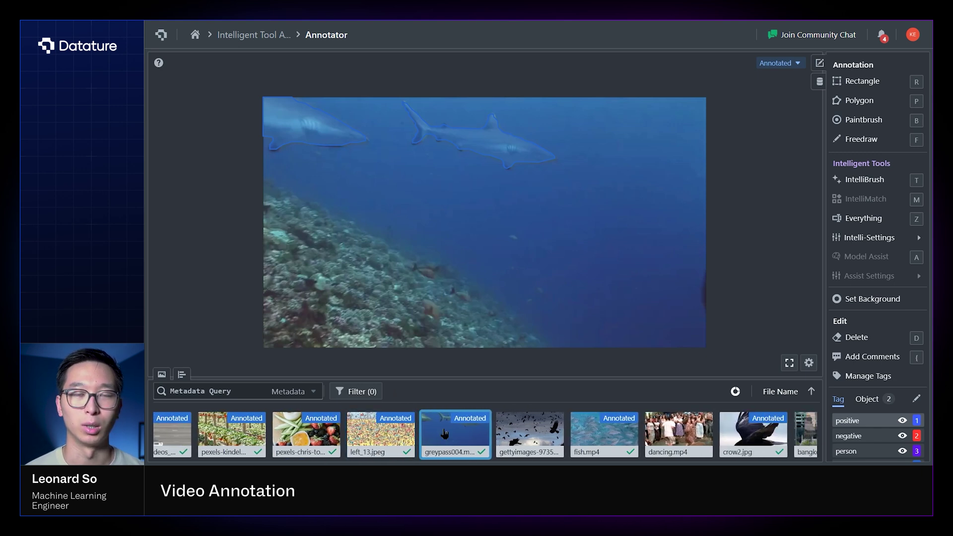
Step: Show the timeline, play and pause the video, return to frame 62, and select both shark outlines
{"action": "left_click", "coordinate": [180, 375]}
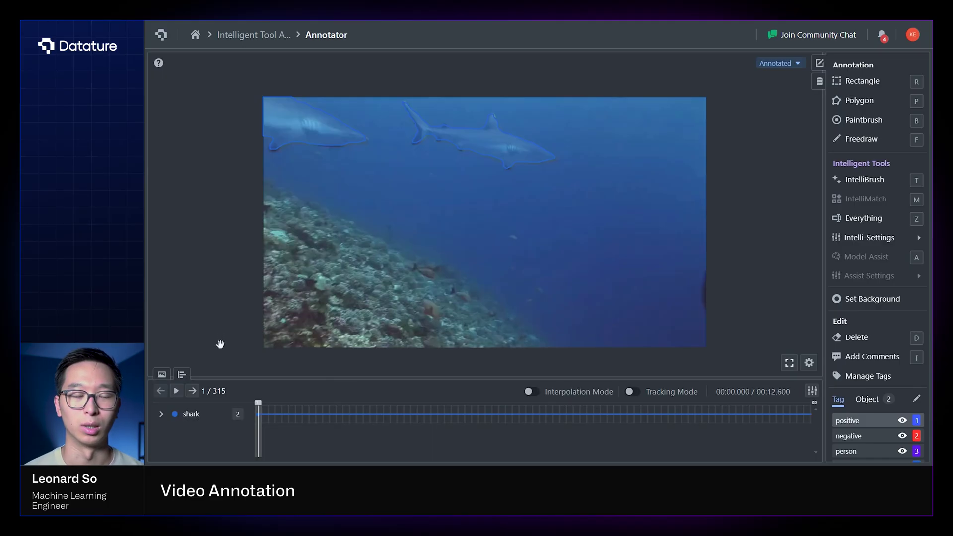
{"action": "left_click", "coordinate": [177, 391]}
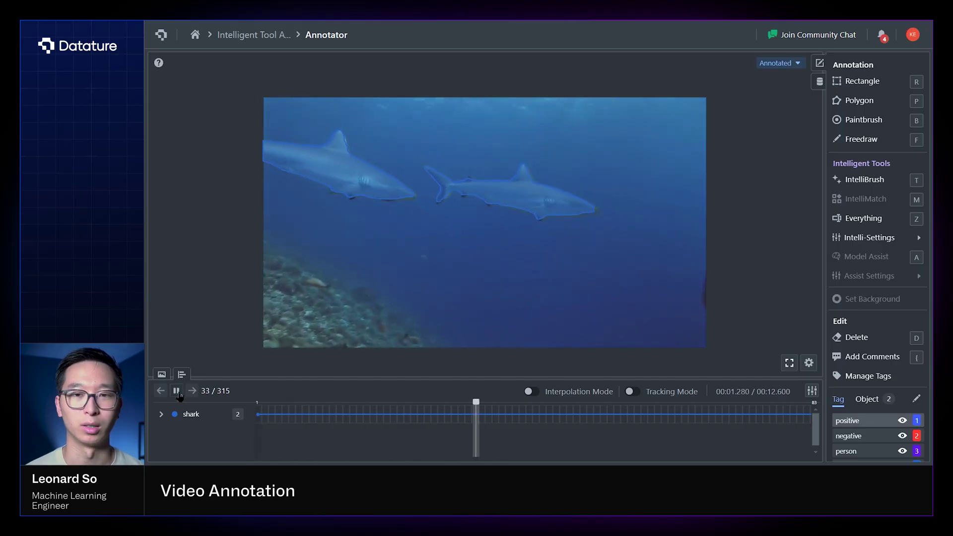
{"action": "left_click", "coordinate": [177, 392]}
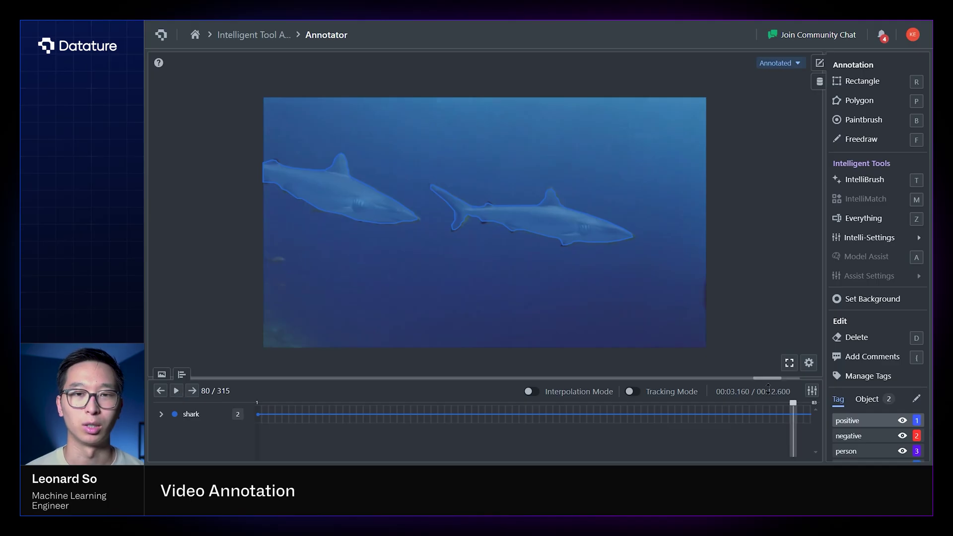
{"action": "left_click_drag", "start_coordinate": [789, 422], "coordinate": [674, 426]}
{"action": "left_click", "coordinate": [570, 224]}
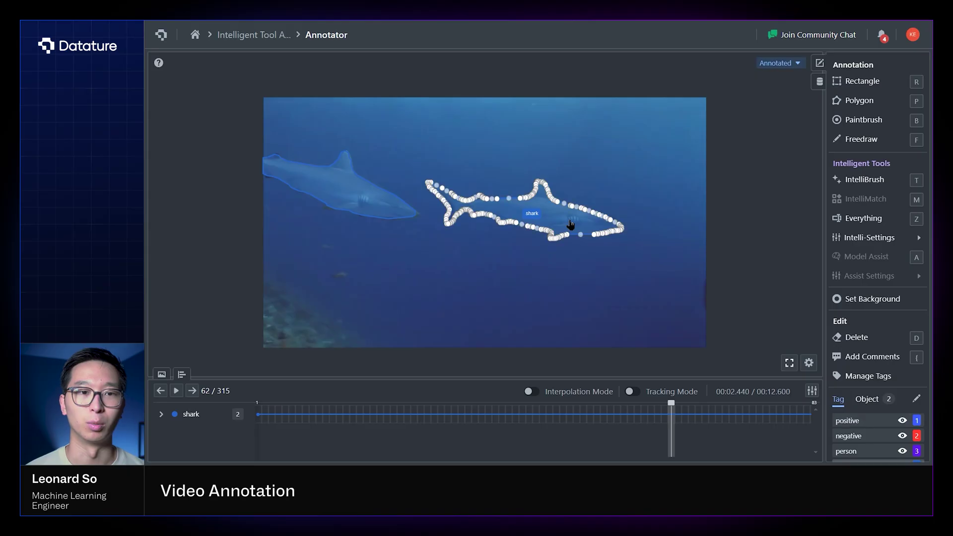
{"action": "left_click", "coordinate": [360, 208]}
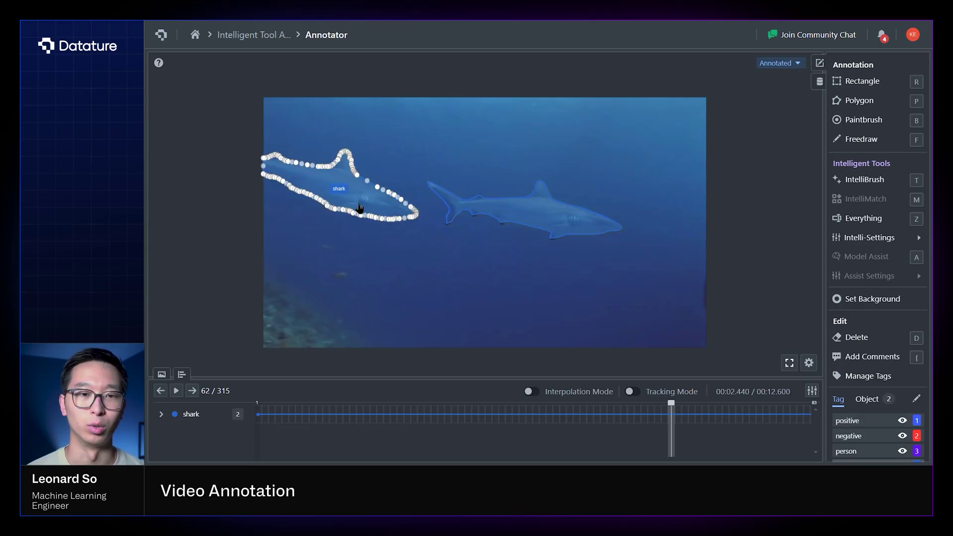
Step: From frame 11, set playback speed to 0.5x, zoom in the timeline, and play the video
{"action": "left_click", "coordinate": [328, 406]}
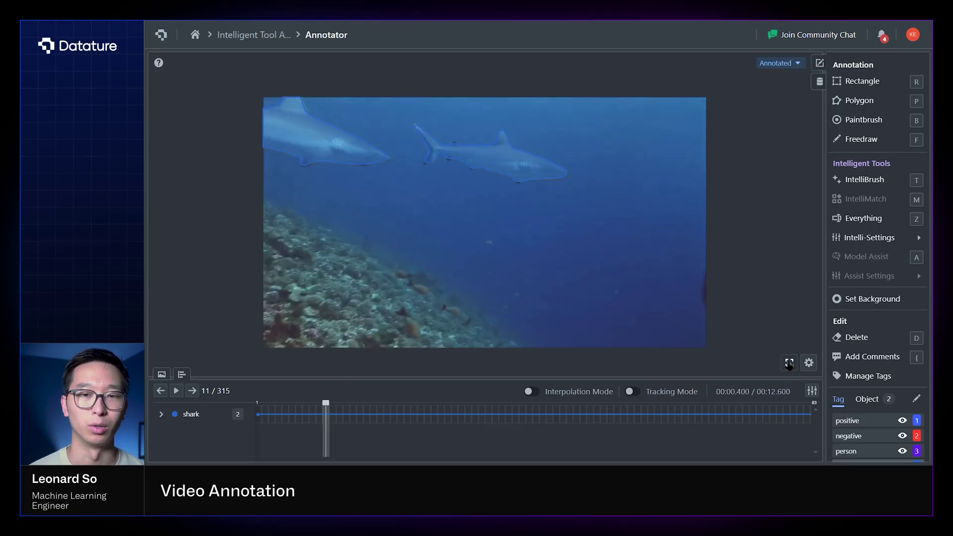
{"action": "left_click", "coordinate": [811, 391]}
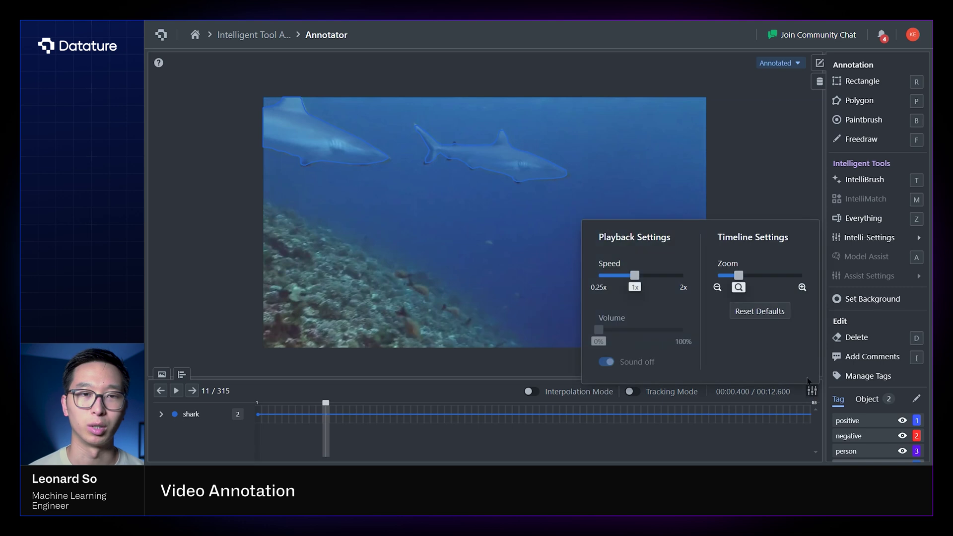
{"action": "left_click_drag", "start_coordinate": [633, 276], "coordinate": [612, 277]}
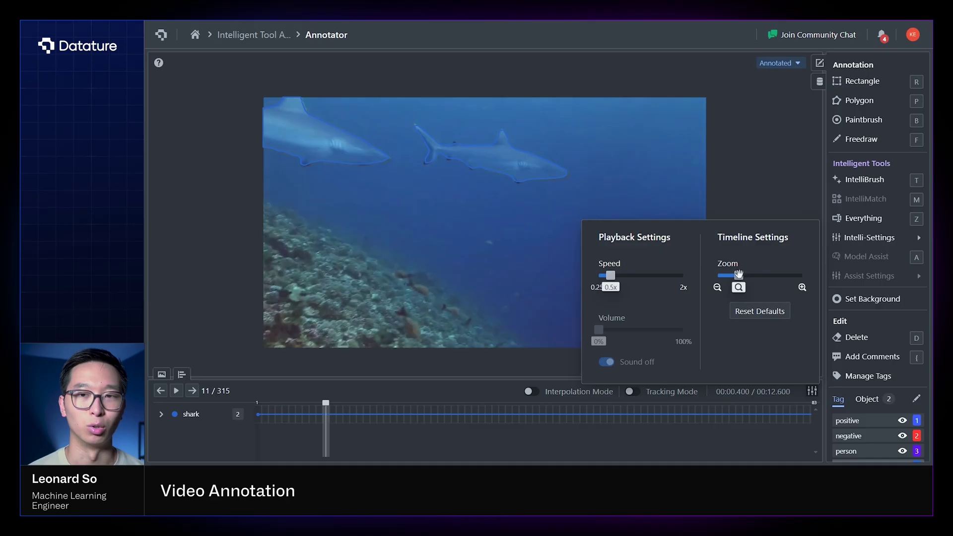
{"action": "mouse_move", "coordinate": [738, 273]}
{"action": "left_mouse_down"}
{"action": "mouse_move", "coordinate": [775, 281]}
{"action": "mouse_move", "coordinate": [736, 287]}
{"action": "left_mouse_up"}
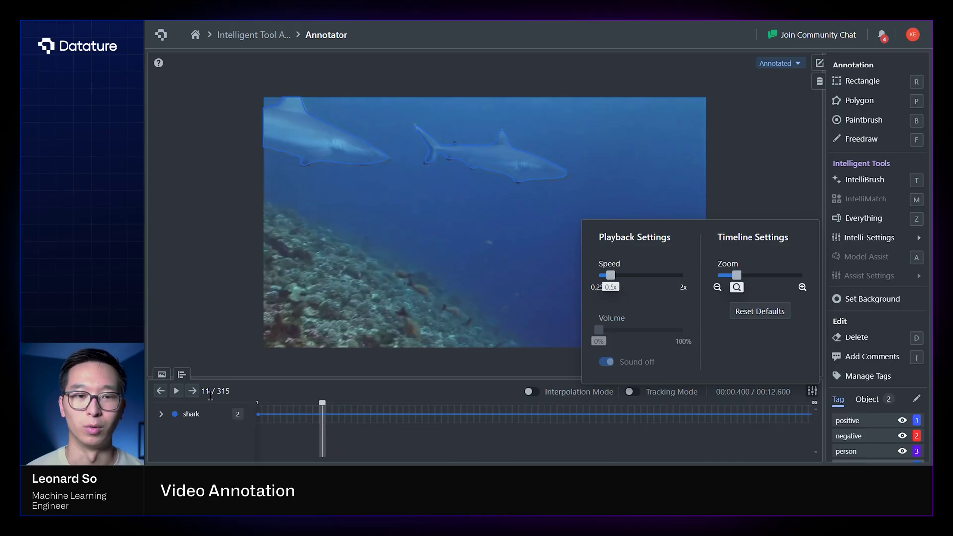
{"action": "left_click", "coordinate": [176, 391]}
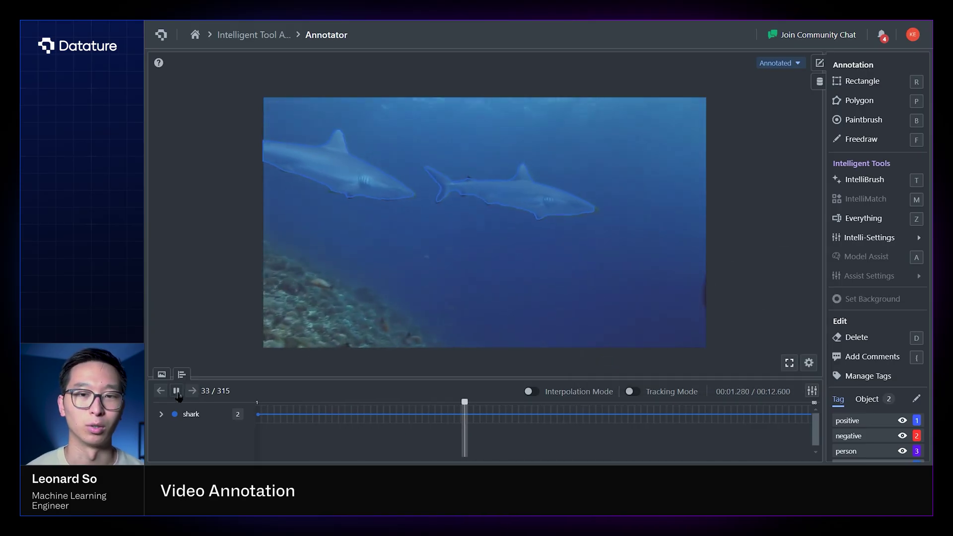
Step: Pause at frame 48 and reset playback speed and timeline zoom to defaults
{"action": "left_click", "coordinate": [177, 392]}
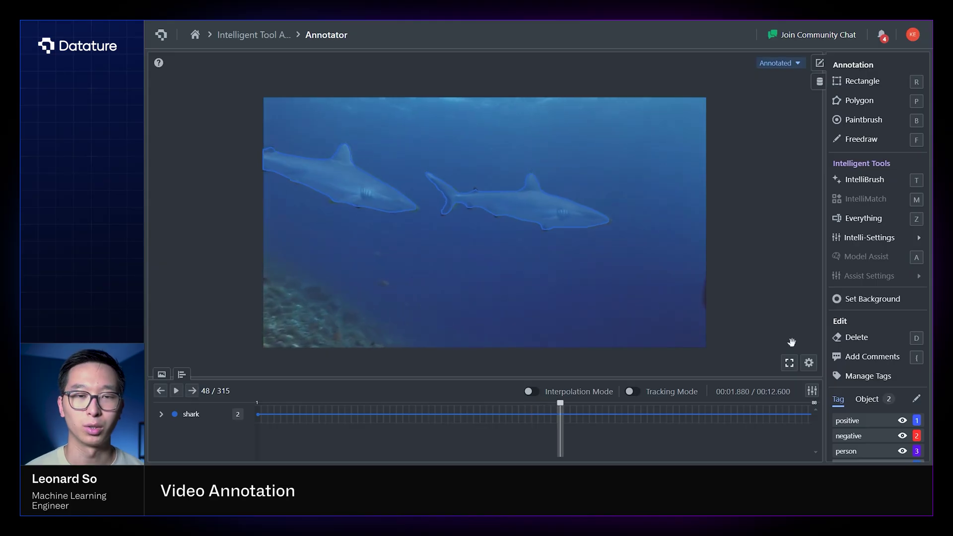
{"action": "left_click", "coordinate": [813, 392]}
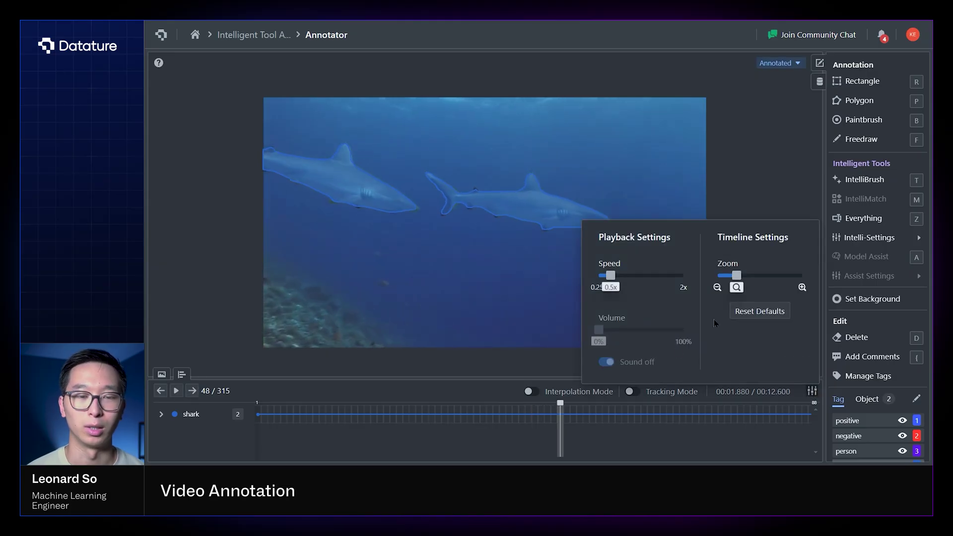
{"action": "left_click", "coordinate": [755, 311]}
{"action": "left_click", "coordinate": [546, 362]}
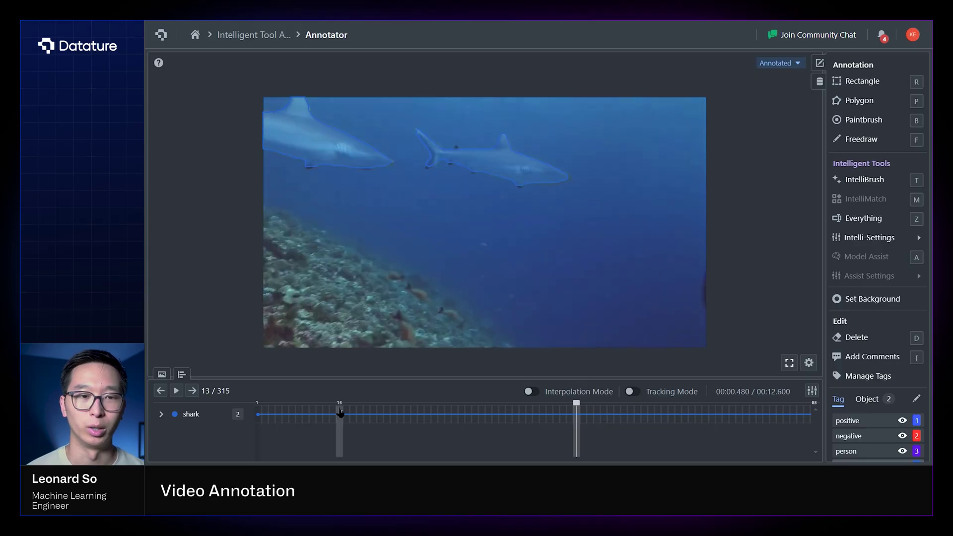
Step: Expand the shark 1 and shark 2 tracks and go to frame 201
{"action": "left_click", "coordinate": [162, 416]}
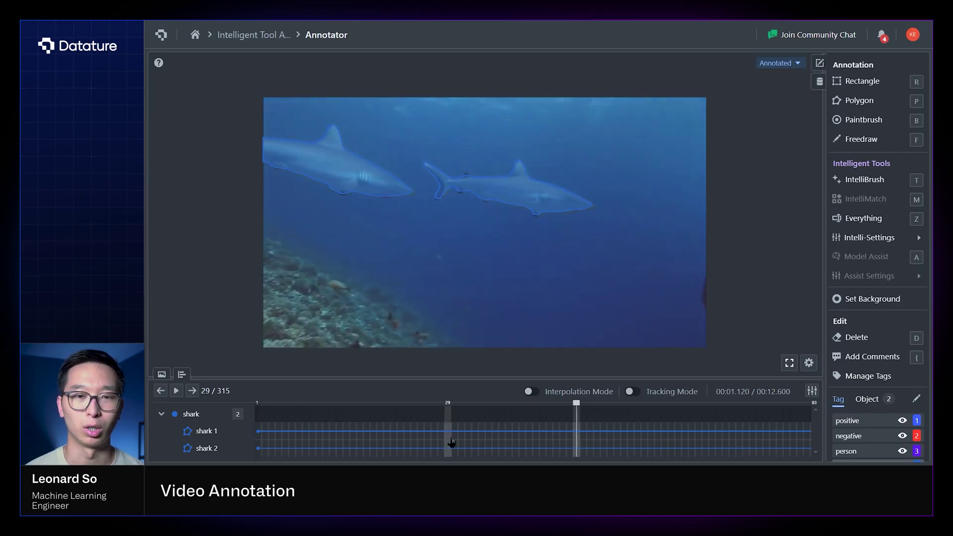
{"action": "scroll", "coordinate": [449, 445], "scroll_direction": "right", "scroll_amount": 4}
{"action": "scroll", "coordinate": [679, 446], "scroll_direction": "right", "scroll_amount": 6}
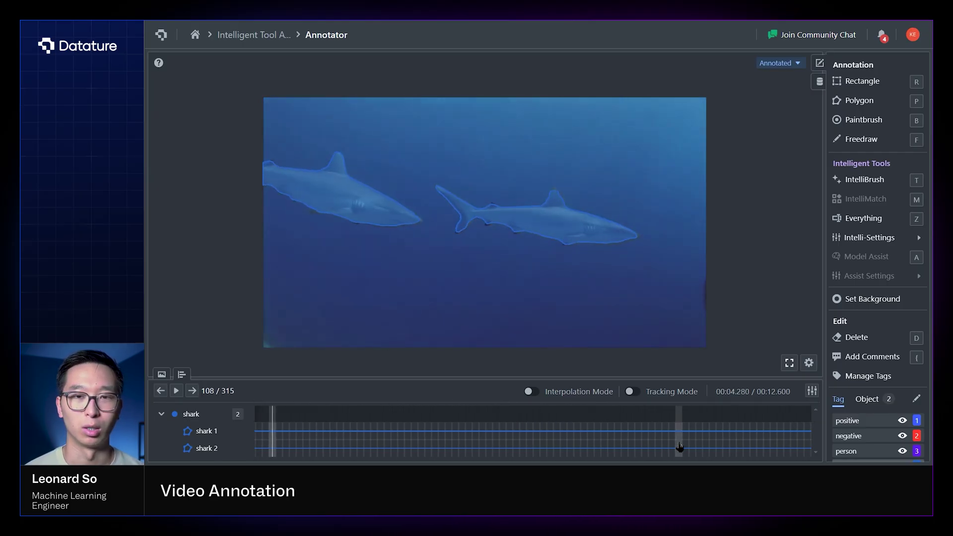
{"action": "scroll", "coordinate": [679, 446], "scroll_direction": "right", "scroll_amount": 3}
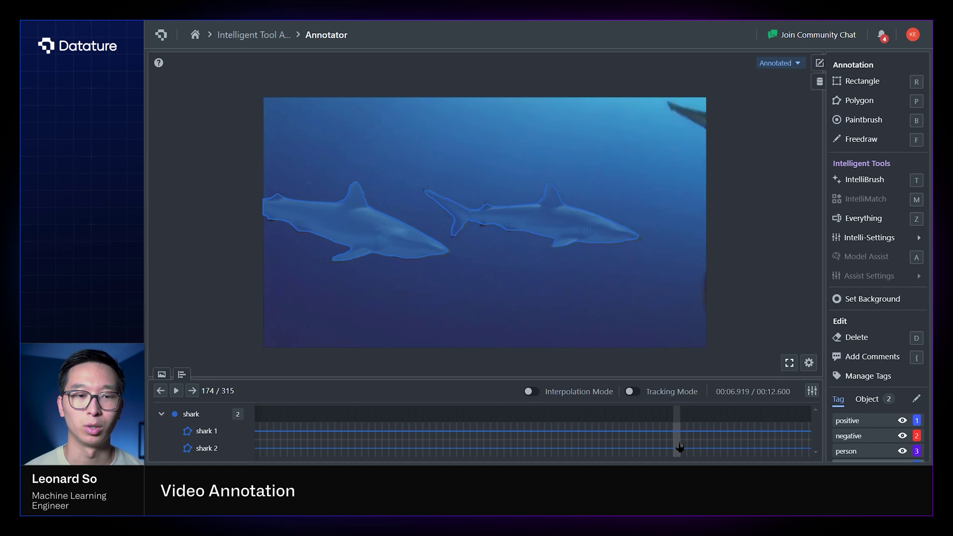
{"action": "scroll", "coordinate": [680, 446], "scroll_direction": "right", "scroll_amount": 1}
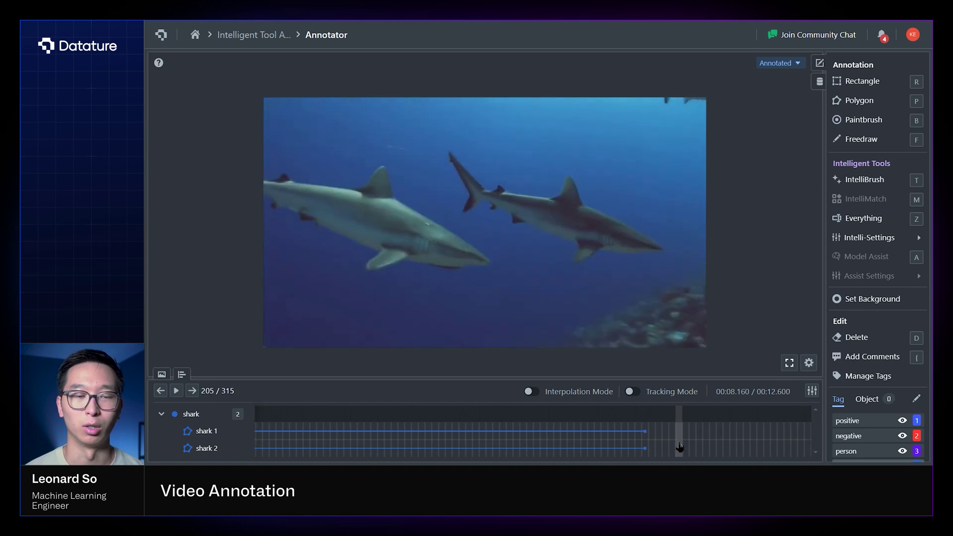
{"action": "left_click", "coordinate": [655, 448]}
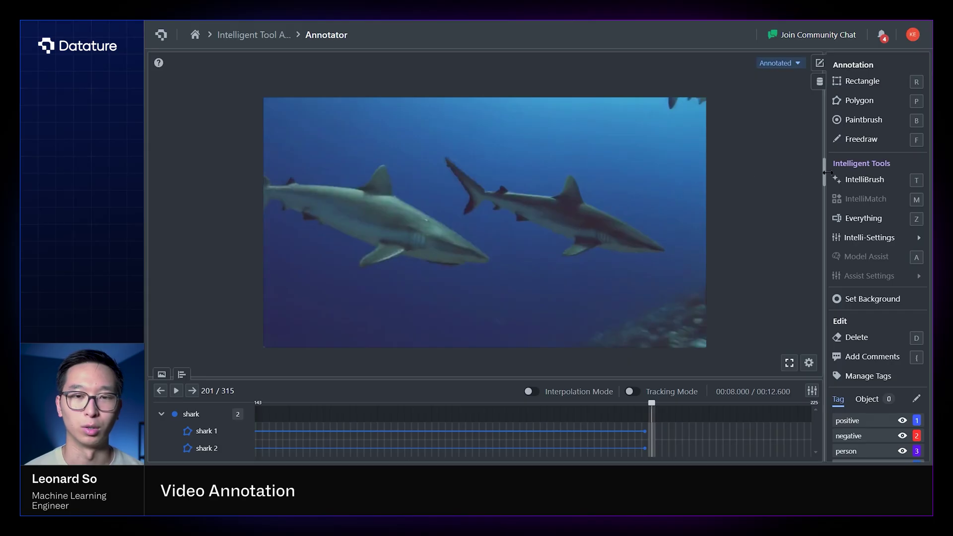
Step: Mask the left shark on frame 201 with IntelliBrush, committing it as shark 3
{"action": "left_click", "coordinate": [863, 179]}
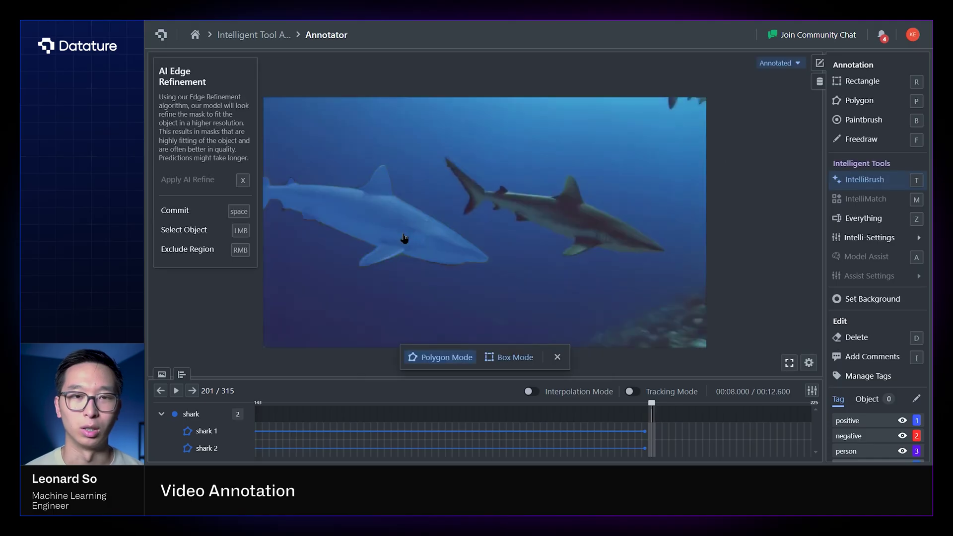
{"action": "left_click", "coordinate": [403, 234]}
{"action": "key", "text": "space"}
Step: Scrub the timeline back and forth, then delete the left shark's new mask
{"action": "left_click", "coordinate": [315, 439]}
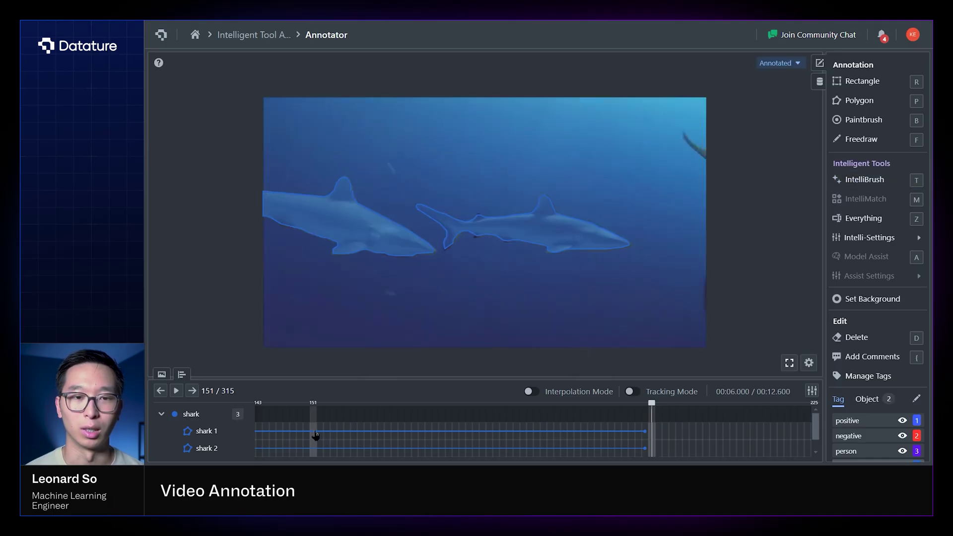
{"action": "scroll", "coordinate": [316, 435], "scroll_direction": "down", "scroll_amount": 1}
{"action": "left_click_drag", "start_coordinate": [315, 435], "coordinate": [654, 452]}
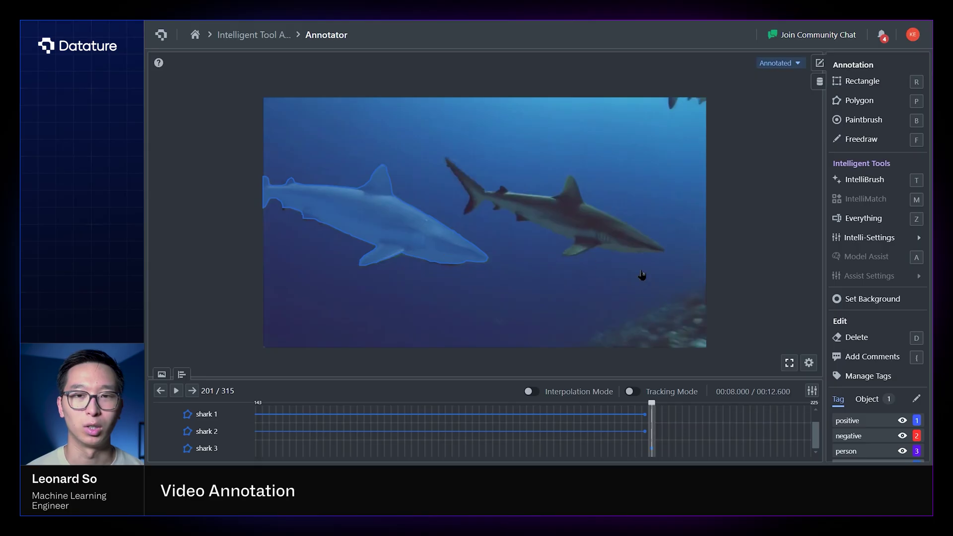
{"action": "left_click", "coordinate": [841, 338]}
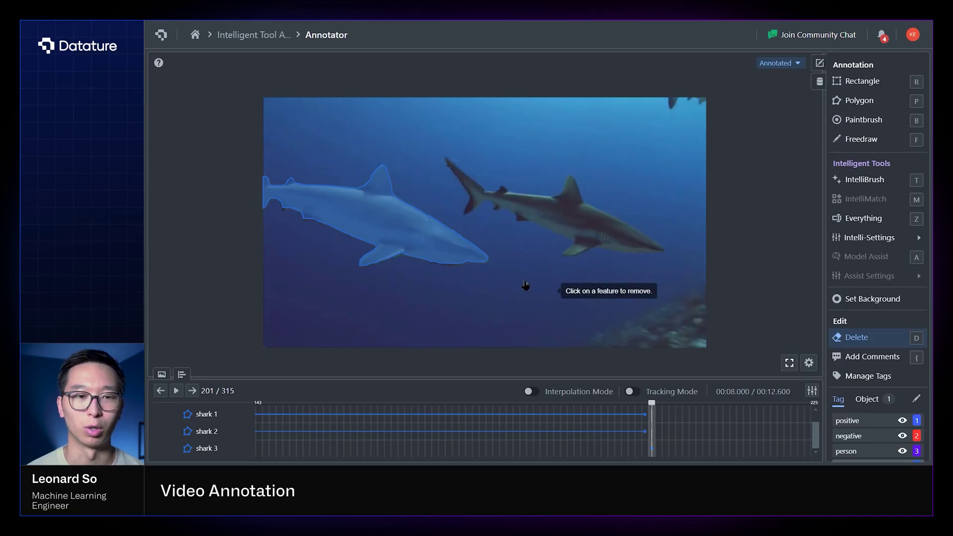
{"action": "left_click", "coordinate": [450, 263]}
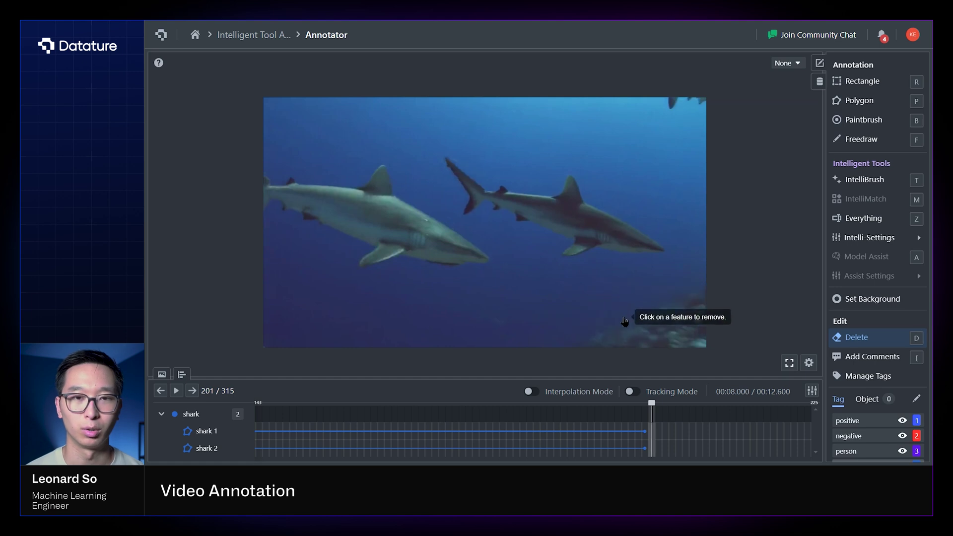
Step: Turn on interpolation, mask the left shark on frame 201, and advance to frame 225
{"action": "left_click", "coordinate": [531, 391]}
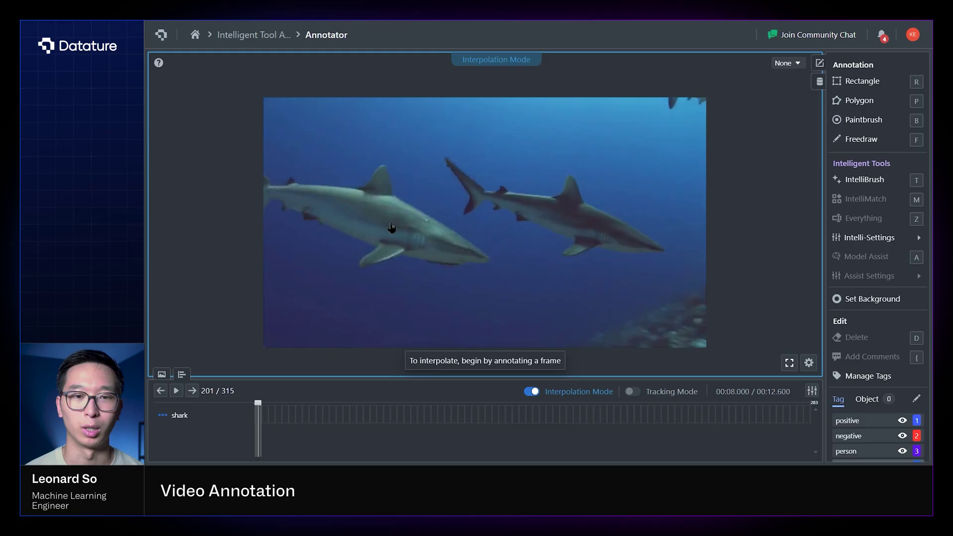
{"action": "key", "text": "t"}
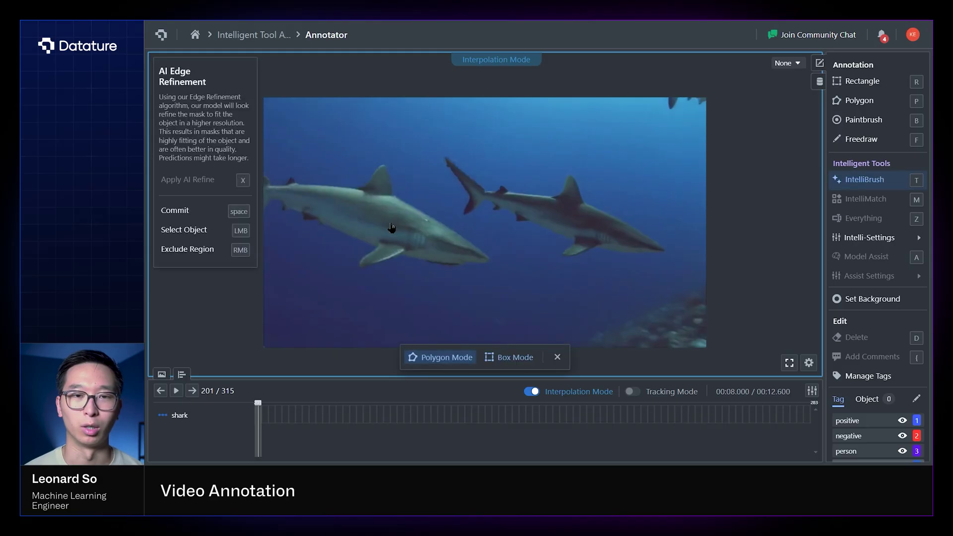
{"action": "left_click", "coordinate": [390, 224]}
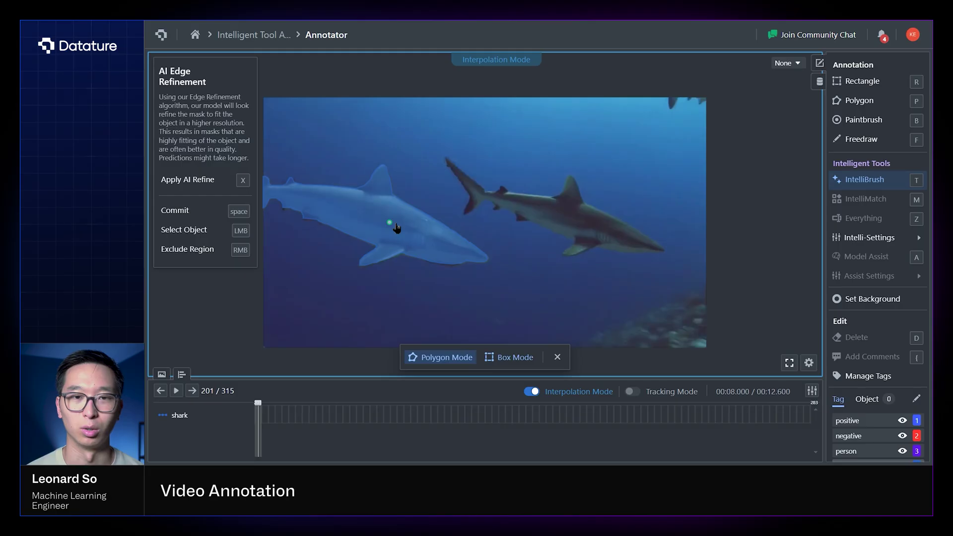
{"action": "key", "text": "space"}
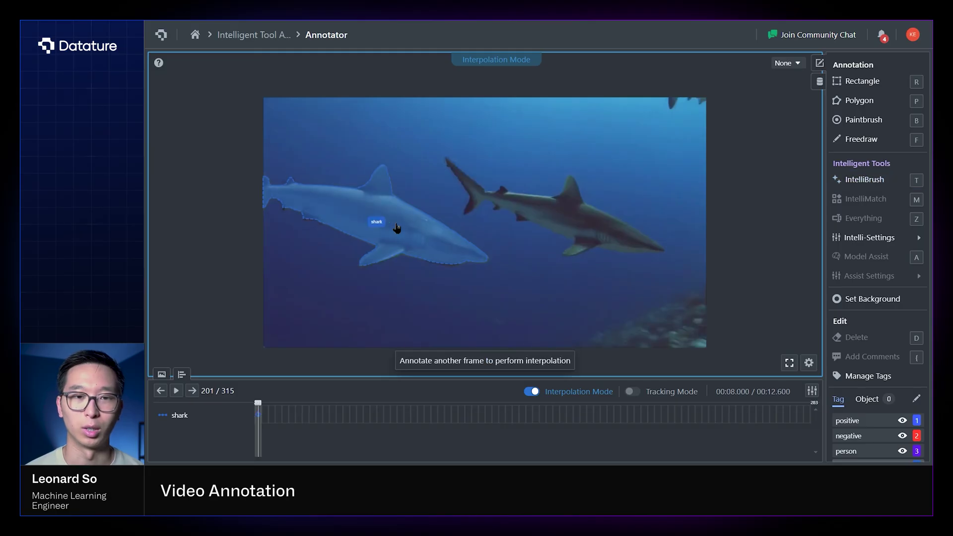
{"action": "mouse_move", "coordinate": [338, 417]}
{"action": "left_mouse_down"}
{"action": "mouse_move", "coordinate": [440, 427]}
{"action": "mouse_move", "coordinate": [422, 430]}
{"action": "left_mouse_up"}
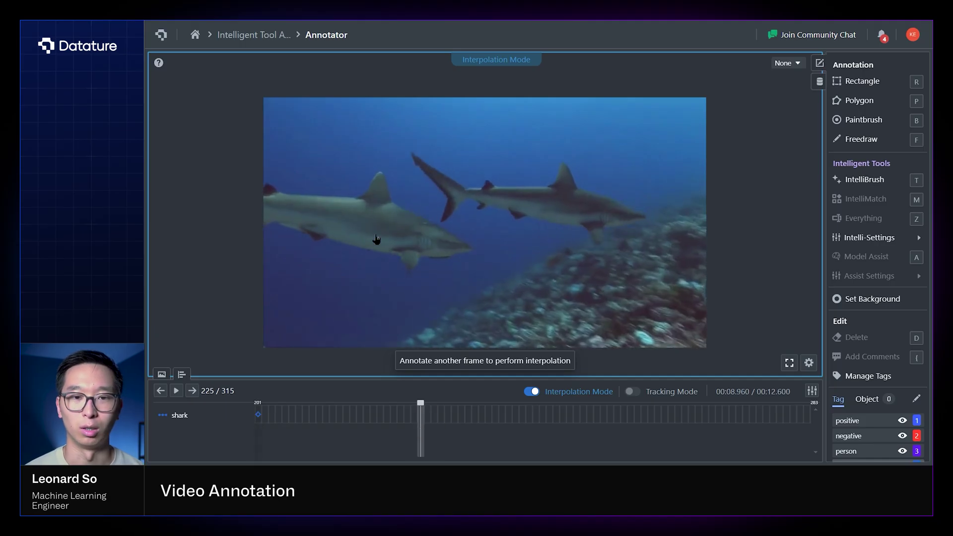
Step: Mask the left shark on frame 225, then review interpolated masks across frames 202–224
{"action": "key", "text": "t"}
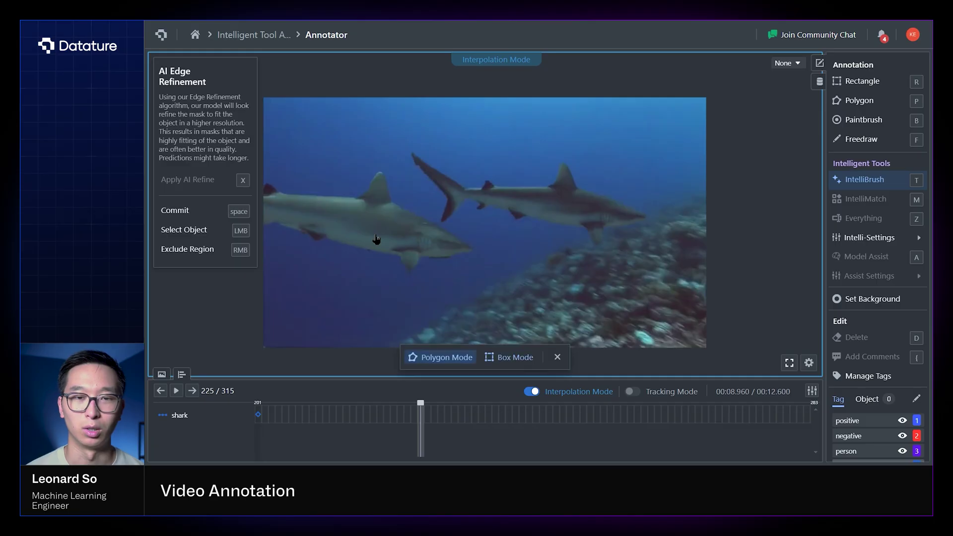
{"action": "left_click", "coordinate": [374, 234]}
{"action": "key", "text": "space"}
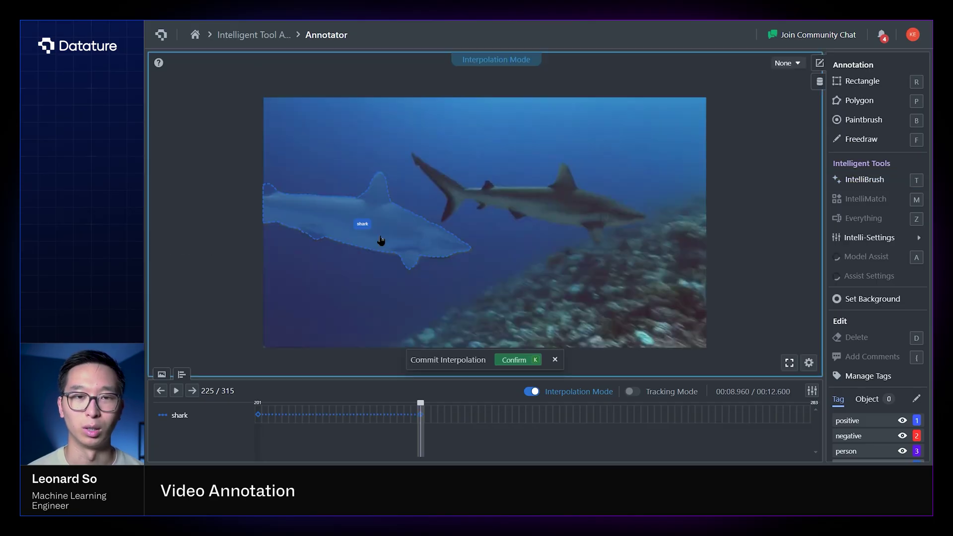
{"action": "left_click", "coordinate": [271, 417]}
{"action": "mouse_move", "coordinate": [271, 417]}
{"action": "left_mouse_down"}
{"action": "mouse_move", "coordinate": [419, 453]}
{"action": "mouse_move", "coordinate": [298, 457]}
{"action": "mouse_move", "coordinate": [420, 452]}
{"action": "left_mouse_up"}
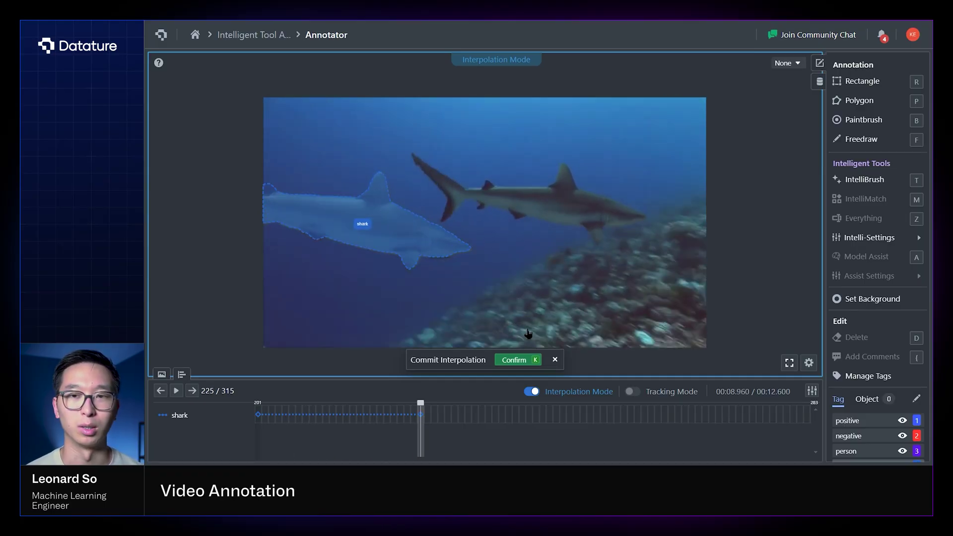
Step: Mask the shark on frame 213, move to frame 220, then discard the pending interpolation
{"action": "left_click", "coordinate": [339, 427]}
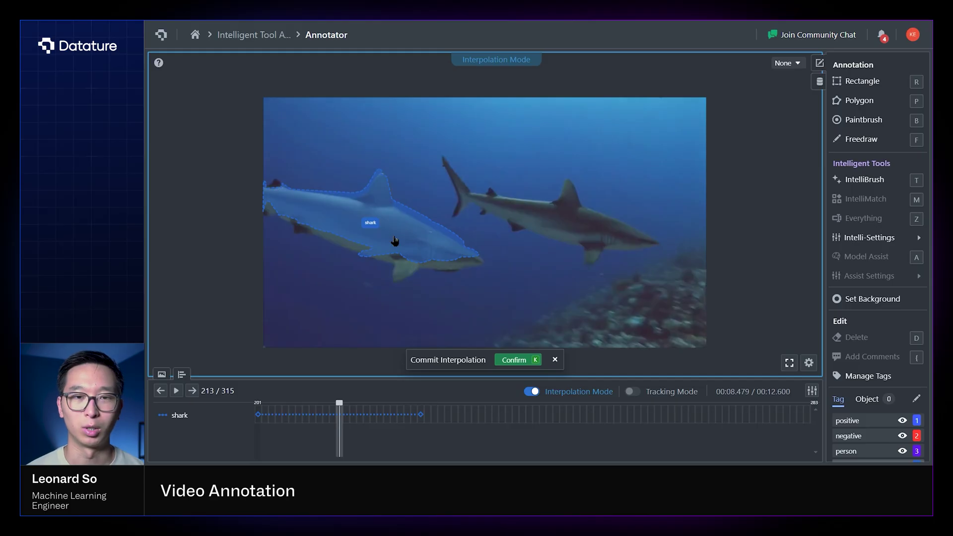
{"action": "key", "text": "t"}
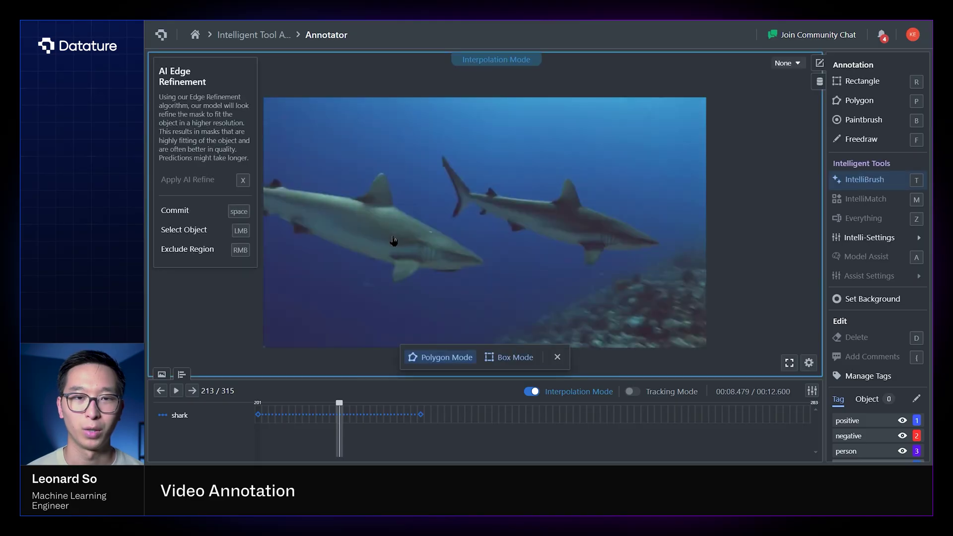
{"action": "left_click", "coordinate": [393, 240]}
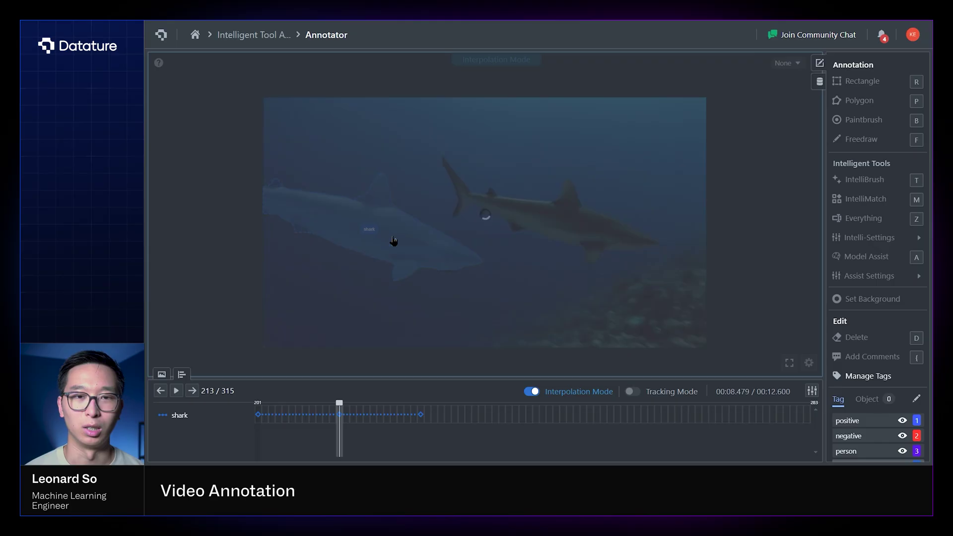
{"action": "mouse_move", "coordinate": [318, 402]}
{"action": "left_mouse_down"}
{"action": "mouse_move", "coordinate": [359, 436]}
{"action": "mouse_move", "coordinate": [399, 435]}
{"action": "left_mouse_up"}
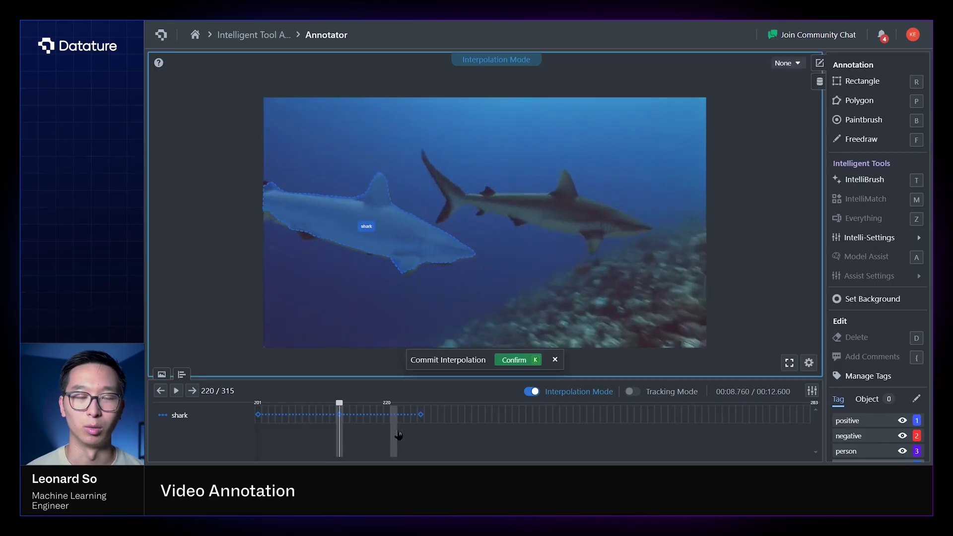
{"action": "left_click", "coordinate": [554, 360]}
{"action": "scroll", "coordinate": [307, 417], "scroll_direction": "left", "scroll_amount": 3}
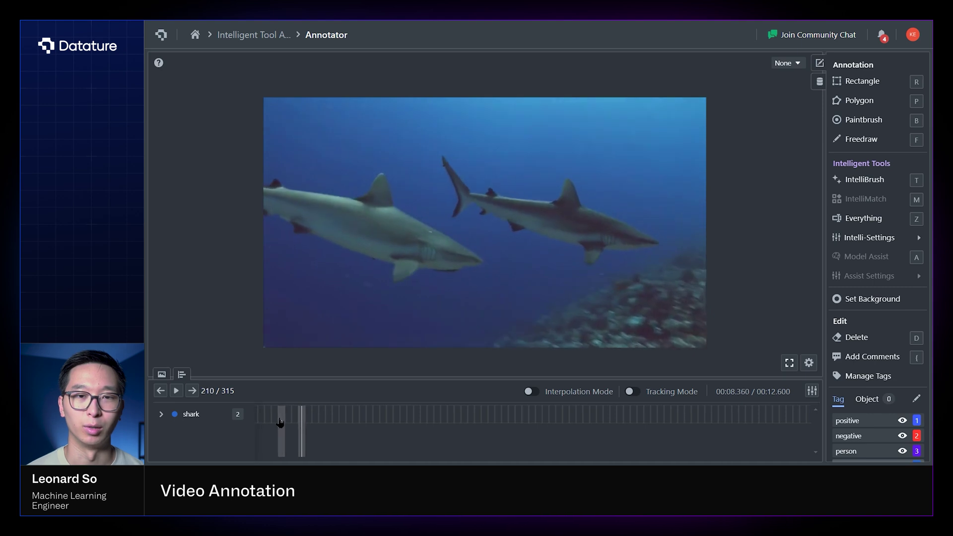
Step: With Interpolation Mode on at frame 201, draw a rectangle around the left shark
{"action": "left_click", "coordinate": [308, 419]}
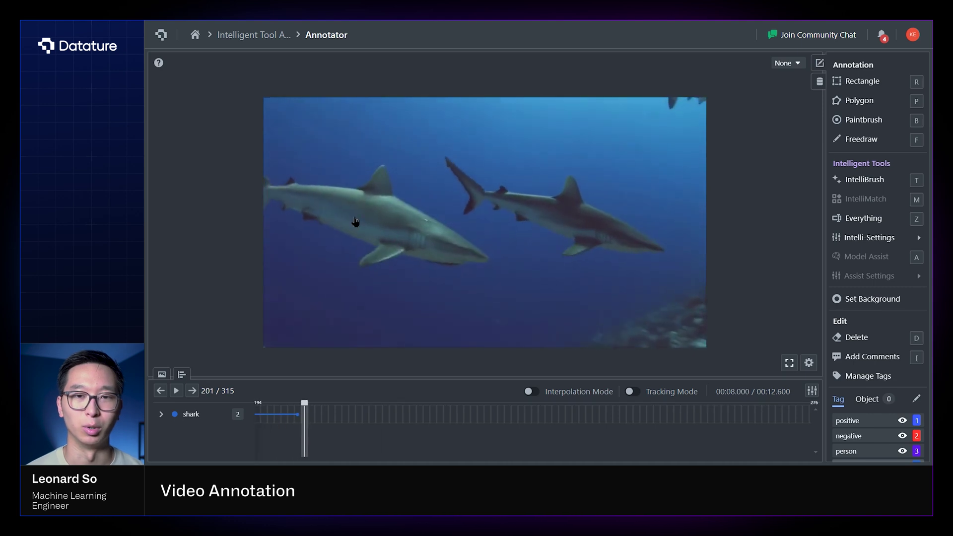
{"action": "left_click", "coordinate": [531, 393]}
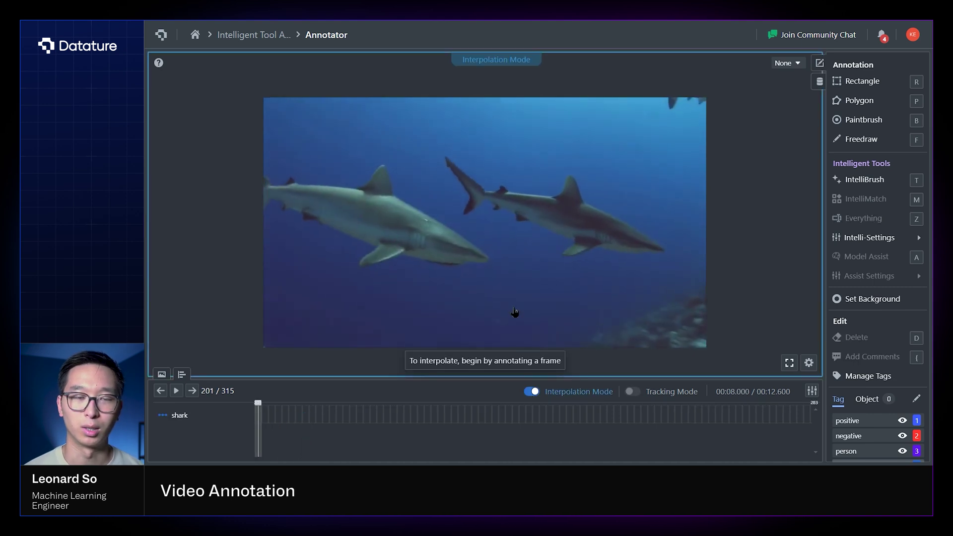
{"action": "left_click", "coordinate": [848, 87]}
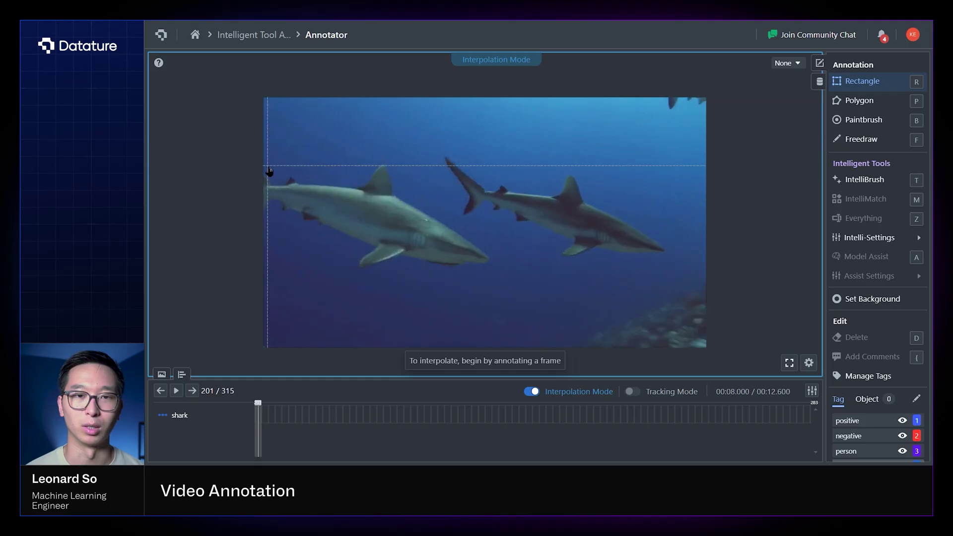
{"action": "left_click_drag", "start_coordinate": [264, 164], "coordinate": [493, 268]}
Step: Box the left shark again on frame 231, preview the interpolated boxes and confirm them
{"action": "left_click", "coordinate": [431, 412]}
{"action": "left_click", "coordinate": [462, 417]}
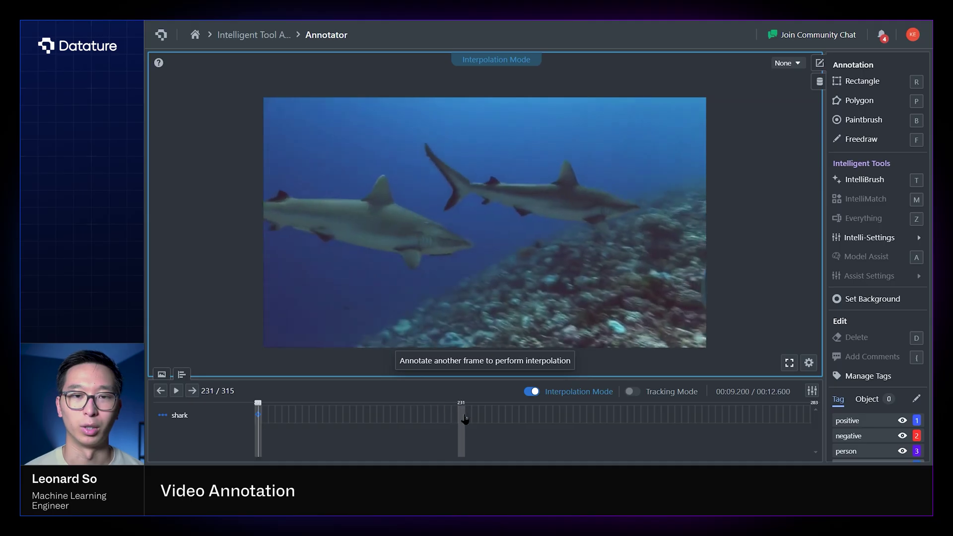
{"action": "key", "text": "r"}
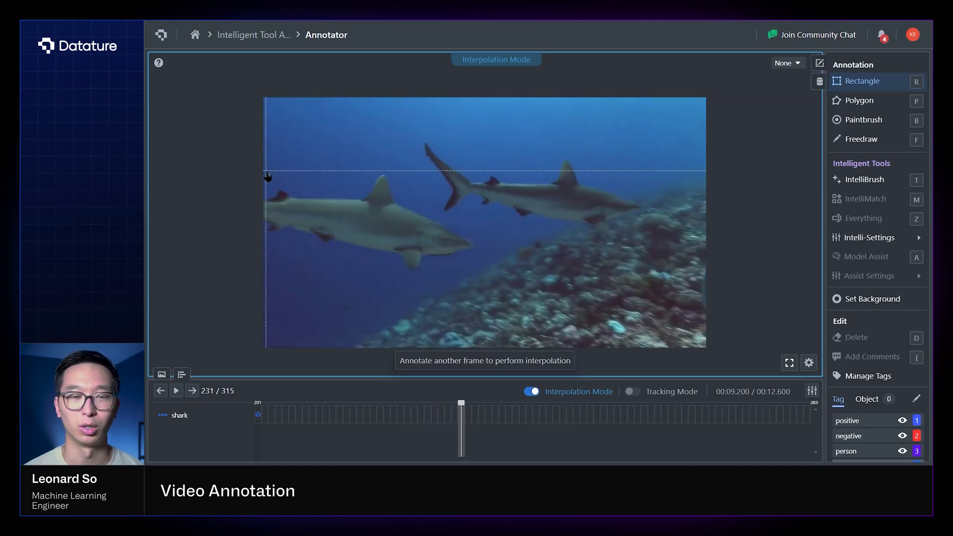
{"action": "left_click_drag", "start_coordinate": [265, 179], "coordinate": [476, 270]}
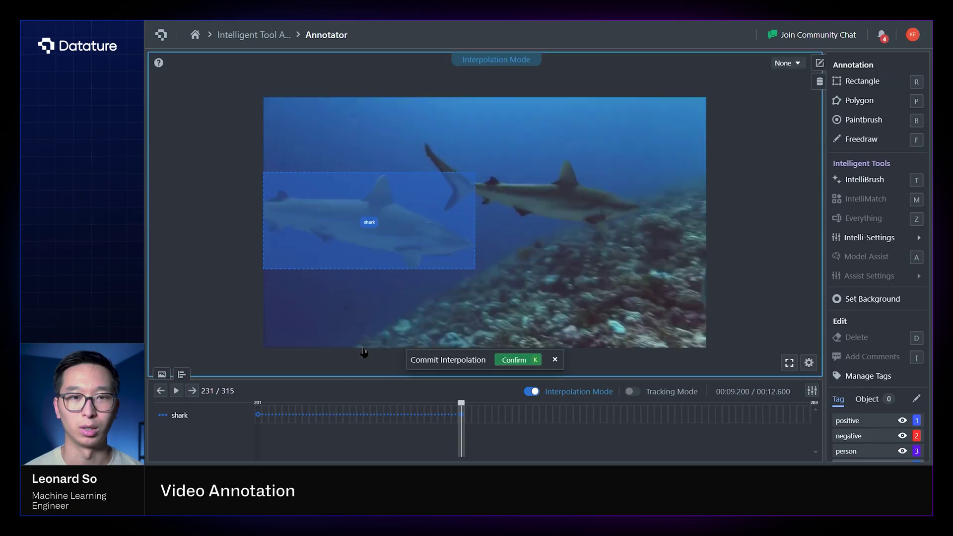
{"action": "left_click", "coordinate": [257, 415]}
{"action": "left_click", "coordinate": [177, 390]}
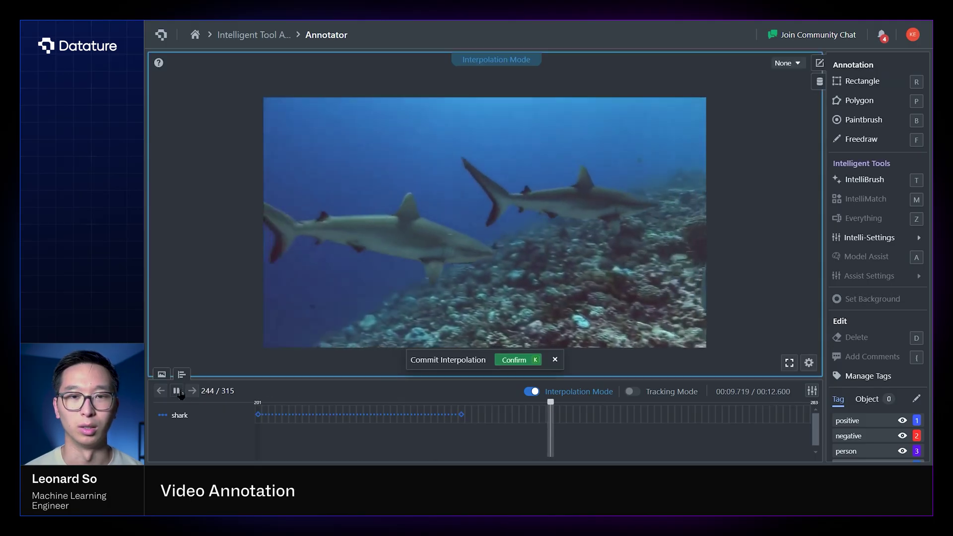
{"action": "left_click_drag", "start_coordinate": [400, 421], "coordinate": [455, 412]}
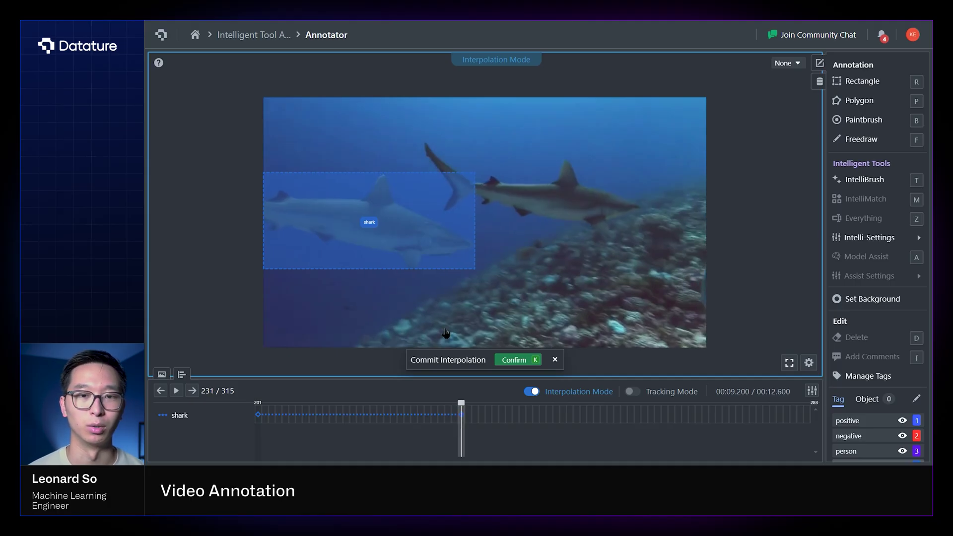
{"action": "left_click", "coordinate": [540, 366]}
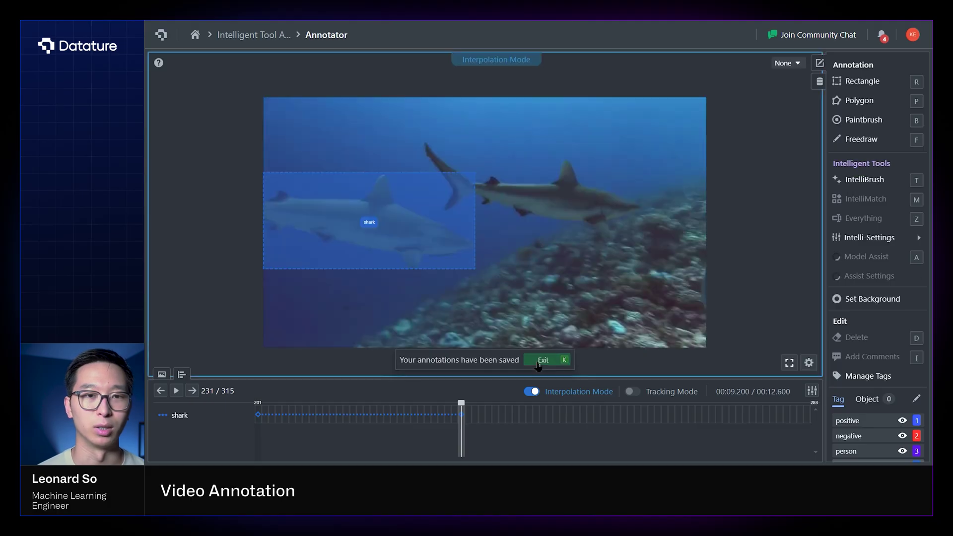
Step: Close the saved notice and check the interpolated shark box around frames 206–211
{"action": "left_click", "coordinate": [542, 360]}
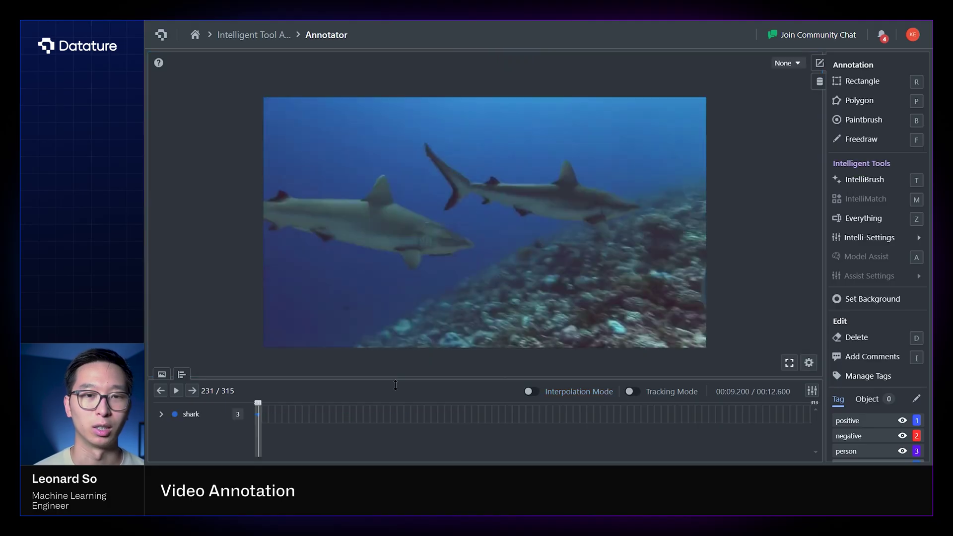
{"action": "left_click", "coordinate": [327, 419]}
{"action": "key", "text": "Left"}
{"action": "key", "text": "Left"}
{"action": "key", "text": "Left"}
{"action": "key", "text": "Left"}
{"action": "key", "text": "Left"}
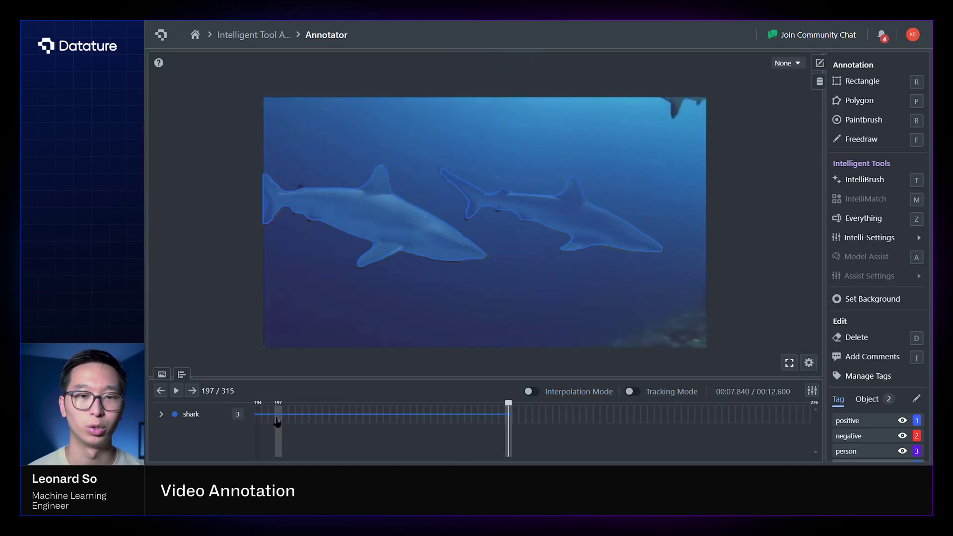
{"action": "left_click_drag", "start_coordinate": [277, 422], "coordinate": [310, 422]}
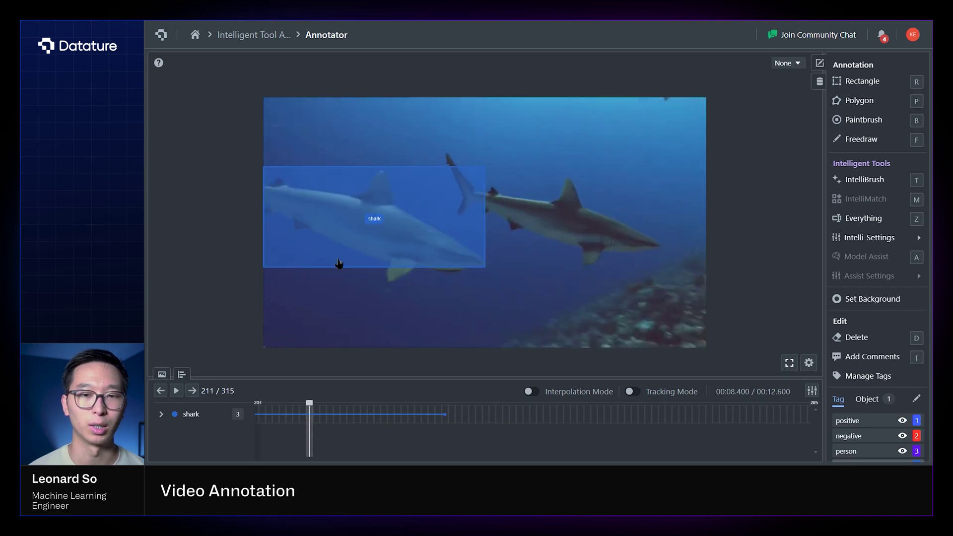
Step: Open dancing.mp4 from the project's asset gallery
{"action": "left_click", "coordinate": [162, 373]}
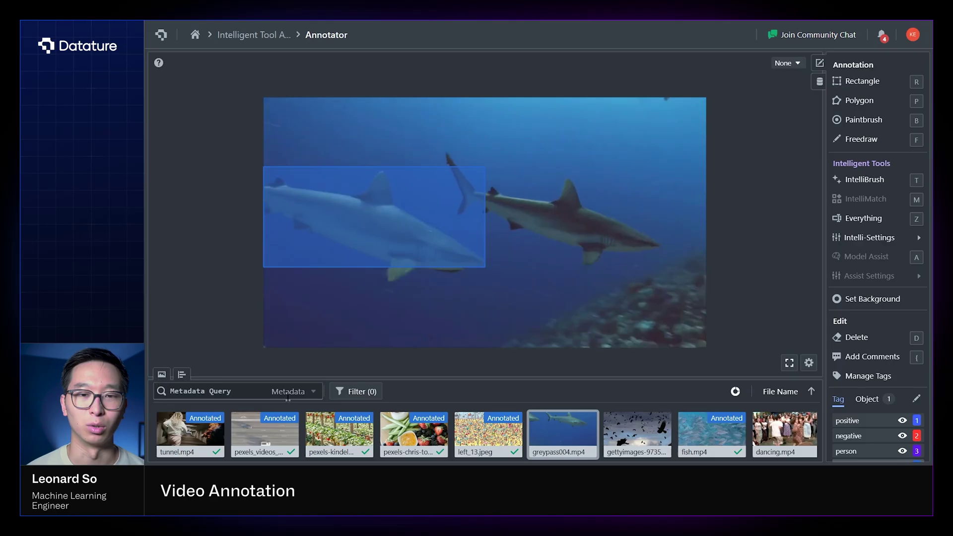
{"action": "scroll", "coordinate": [483, 426], "scroll_direction": "right", "scroll_amount": 5}
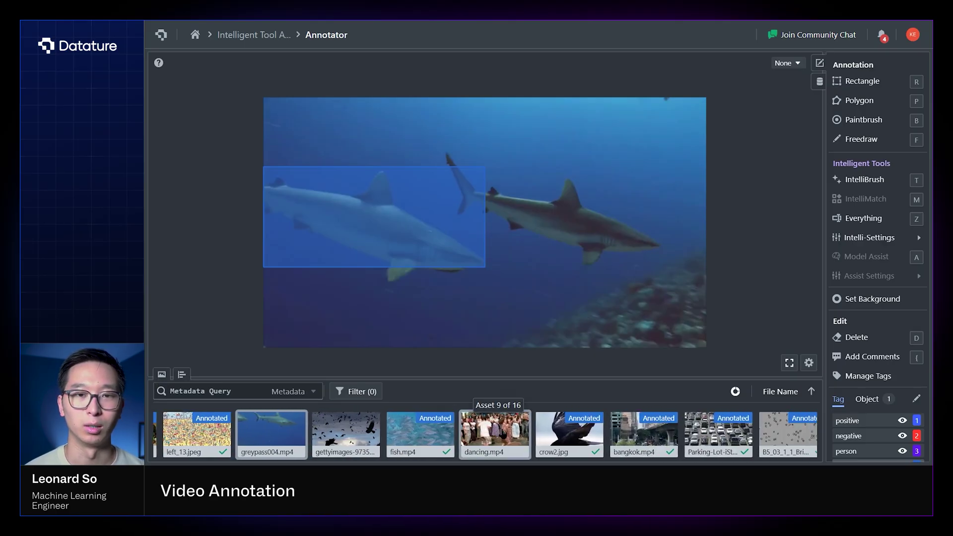
{"action": "left_click", "coordinate": [494, 431]}
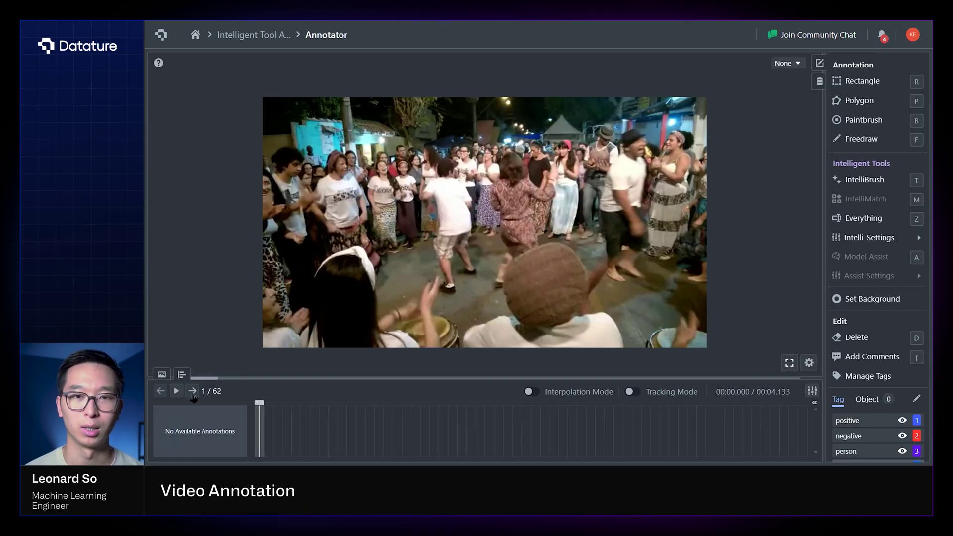
Step: Preview the dancing video, return to frame 1, and switch Tracking Mode on
{"action": "left_click", "coordinate": [175, 391]}
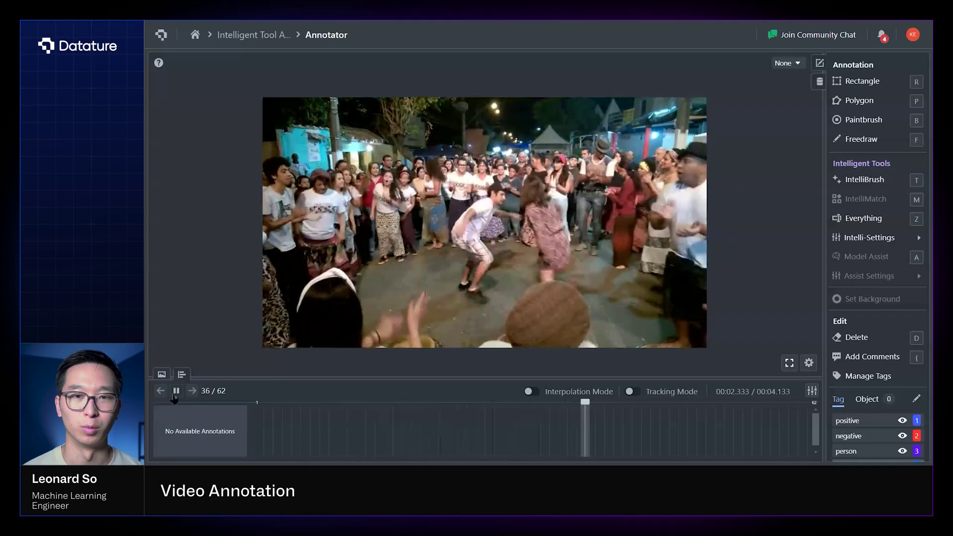
{"action": "left_click", "coordinate": [175, 393]}
{"action": "left_click", "coordinate": [261, 418]}
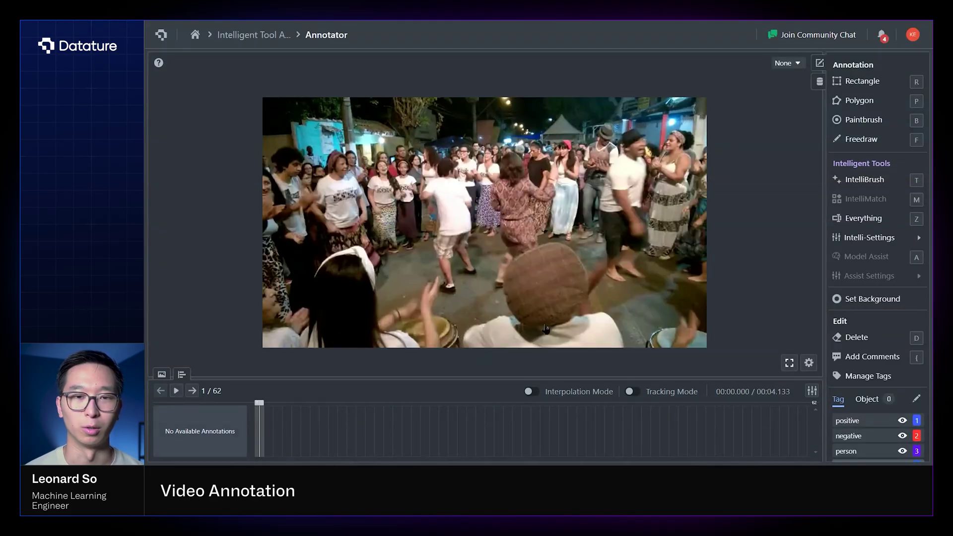
{"action": "left_click", "coordinate": [631, 392]}
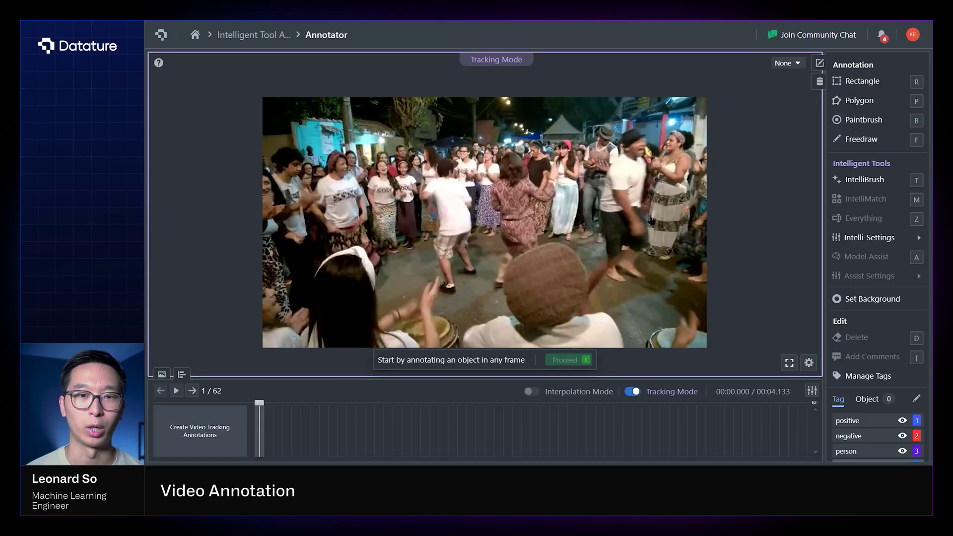
Step: With the person tag, IntelliBrush-mask the central male dancer and commit him as person 1
{"action": "key", "text": "t"}
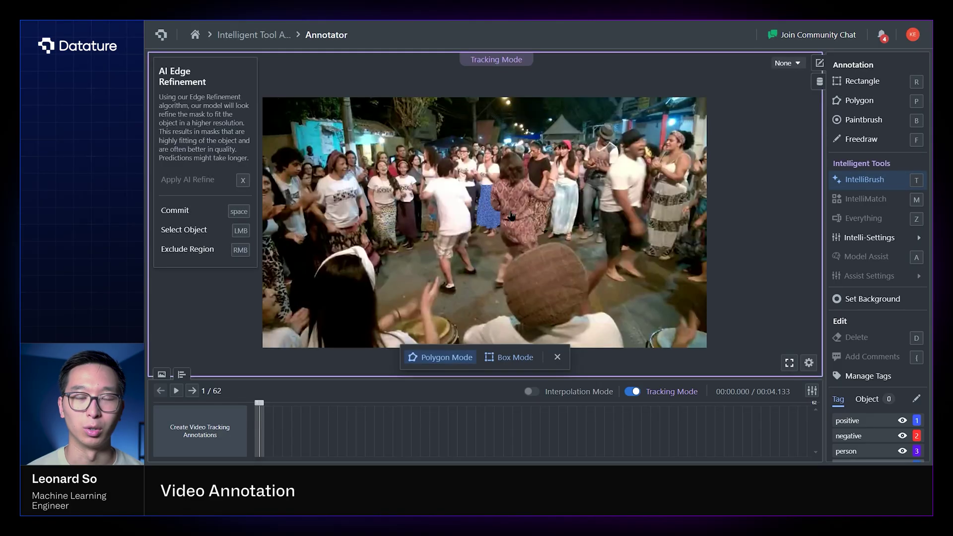
{"action": "left_click", "coordinate": [849, 451]}
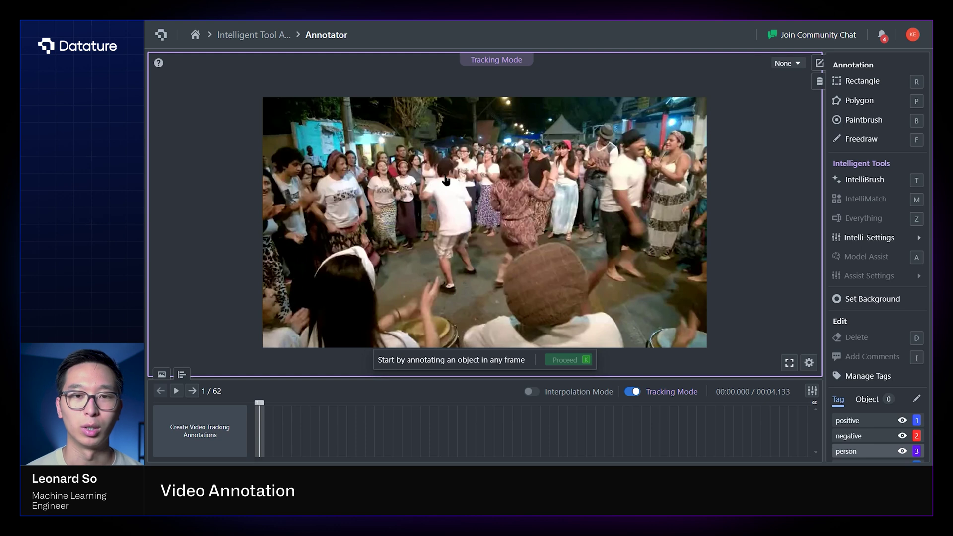
{"action": "key", "text": "t"}
{"action": "left_click", "coordinate": [450, 193]}
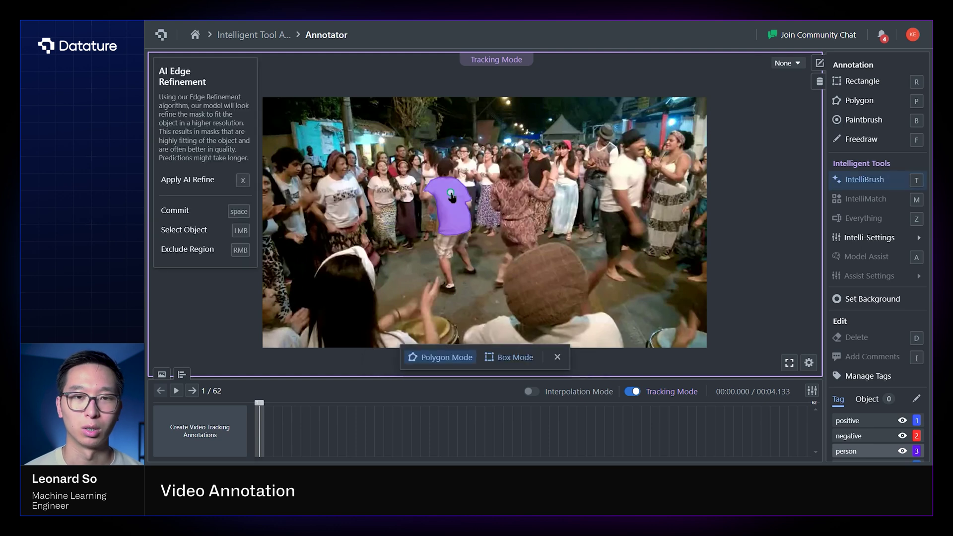
{"action": "left_click", "coordinate": [446, 163]}
{"action": "left_click", "coordinate": [445, 247]}
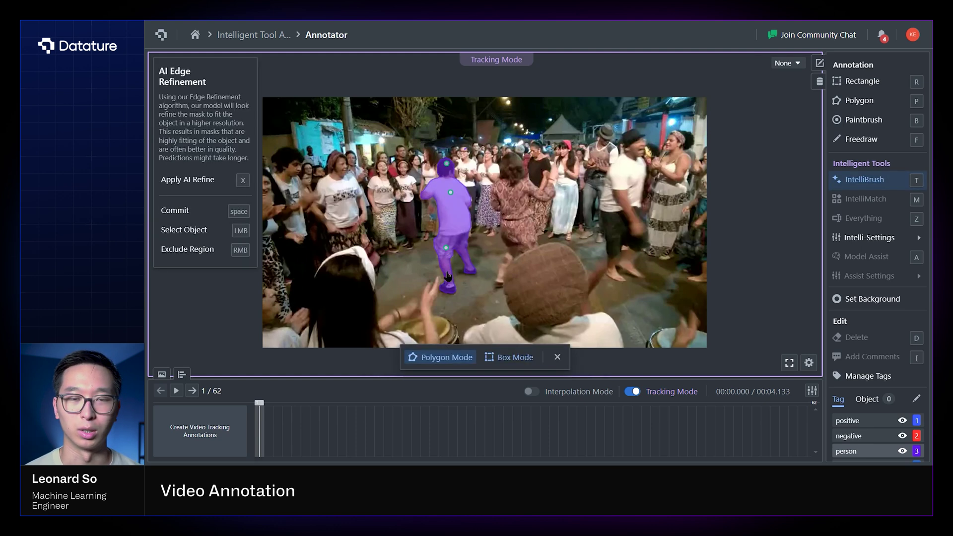
{"action": "key", "text": "space"}
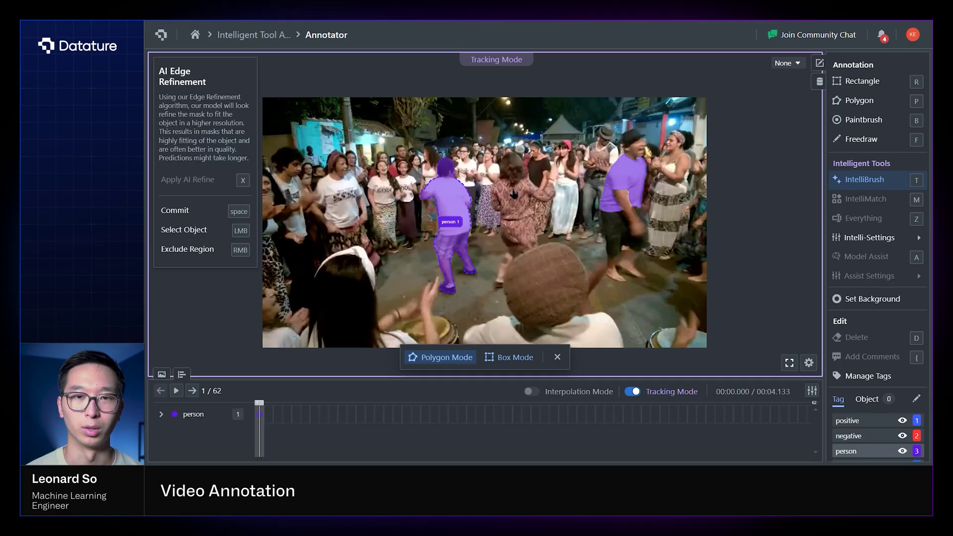
Step: Mask the woman beside him and commit her as person 2
{"action": "left_click", "coordinate": [509, 174]}
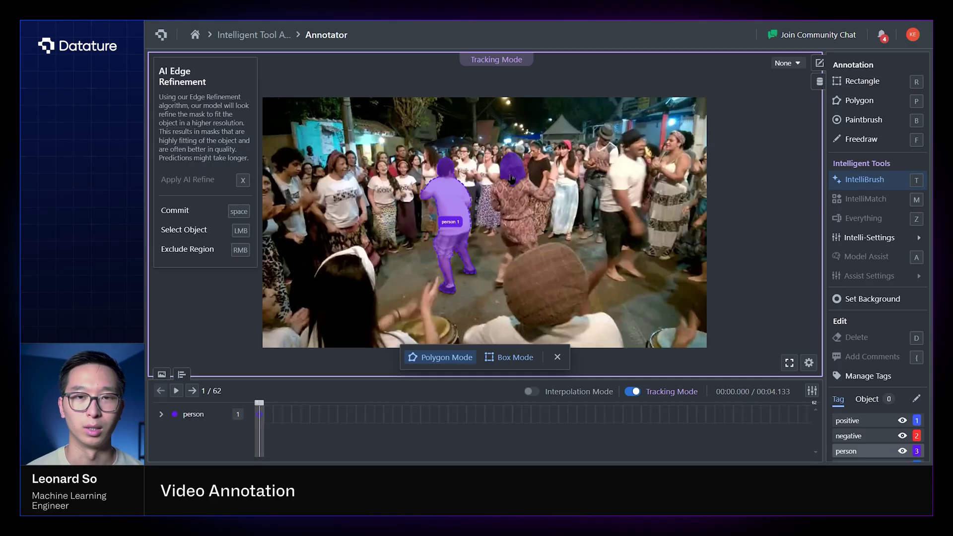
{"action": "left_click", "coordinate": [518, 219]}
{"action": "left_click", "coordinate": [504, 262]}
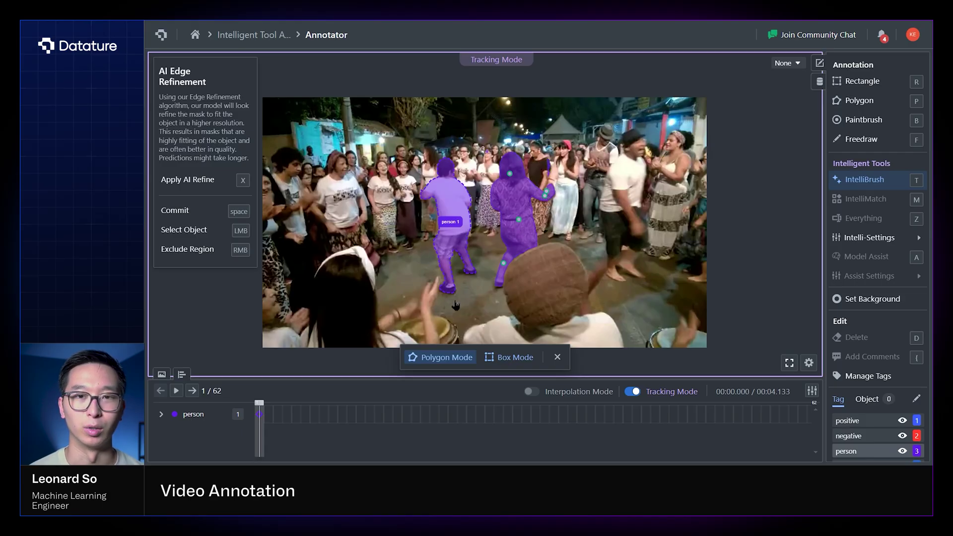
{"action": "key", "text": "space"}
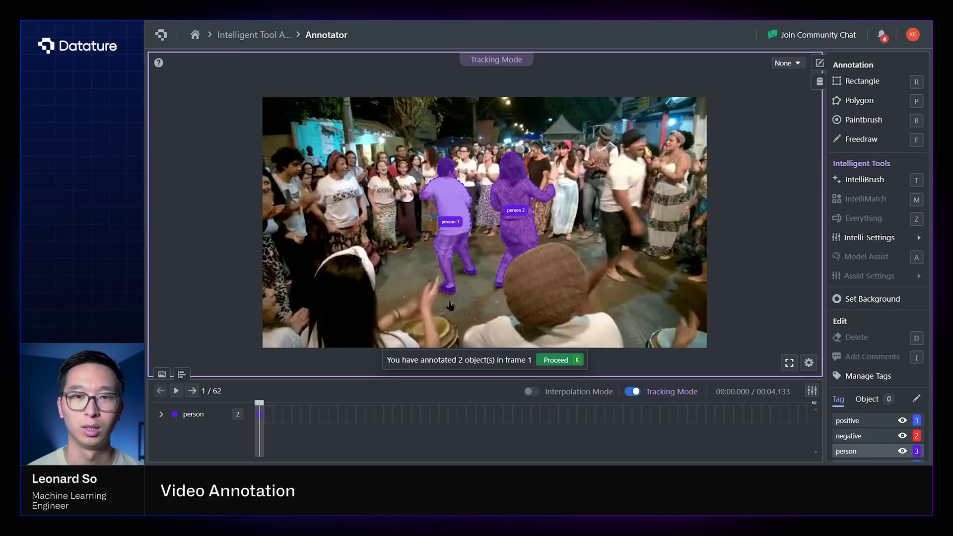
Step: Track both person masks from frame 1 through frame 61
{"action": "left_click_drag", "start_coordinate": [392, 416], "coordinate": [808, 428]}
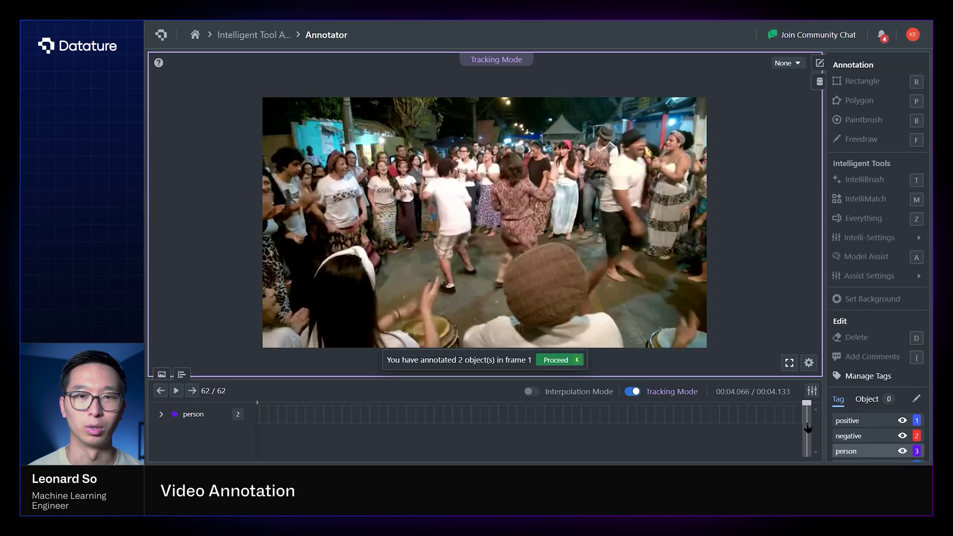
{"action": "left_click", "coordinate": [796, 426]}
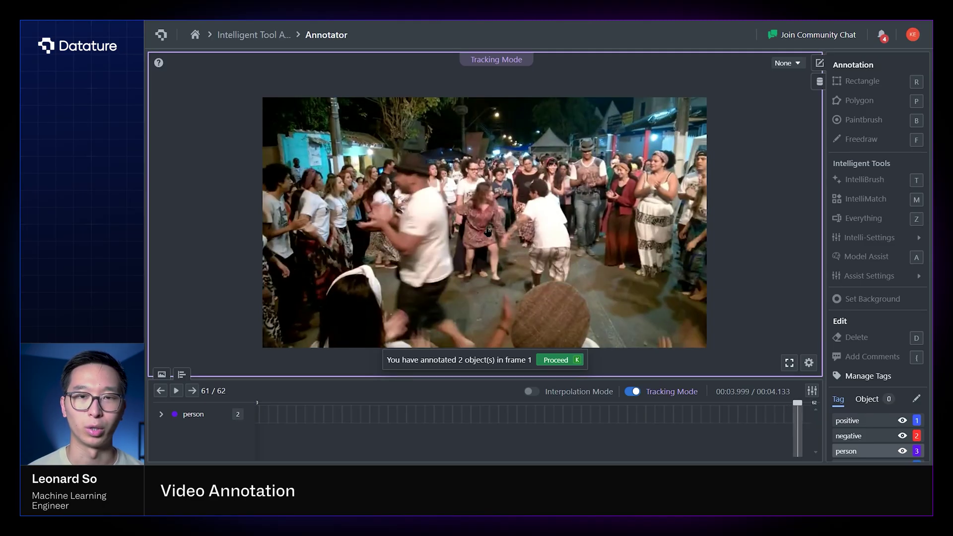
{"action": "left_click", "coordinate": [559, 361]}
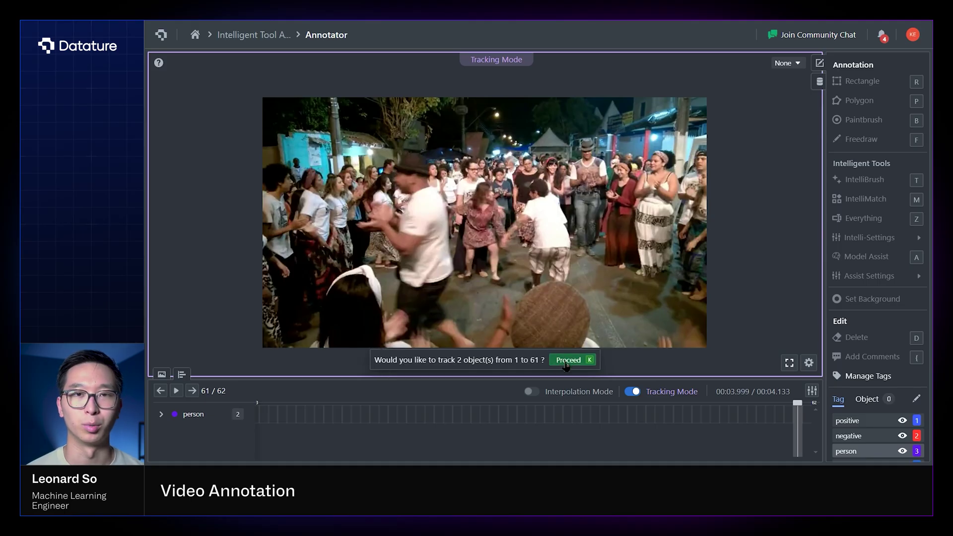
{"action": "left_click", "coordinate": [567, 361]}
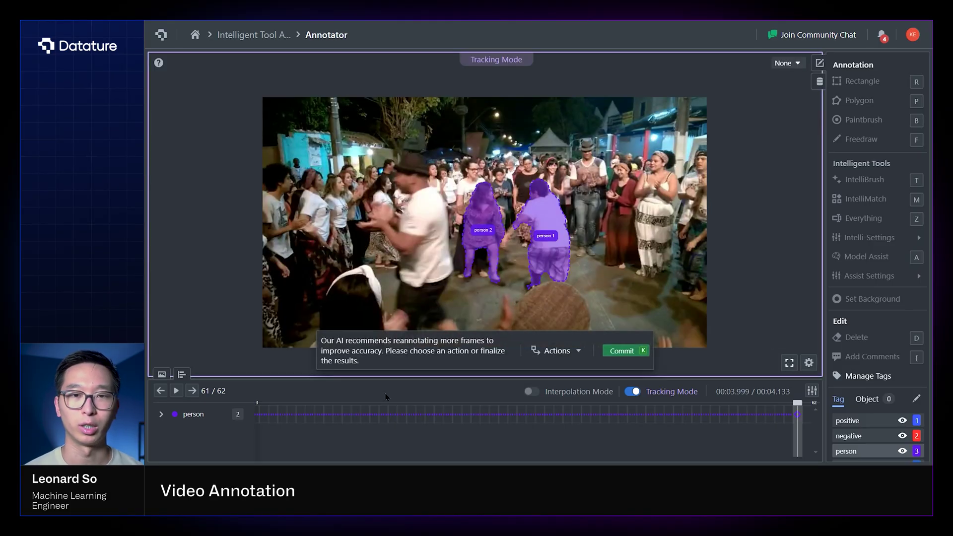
Step: Play back the tracked masks from the start, then scrub forward to inspect later frames
{"action": "left_click_drag", "start_coordinate": [309, 419], "coordinate": [261, 421]}
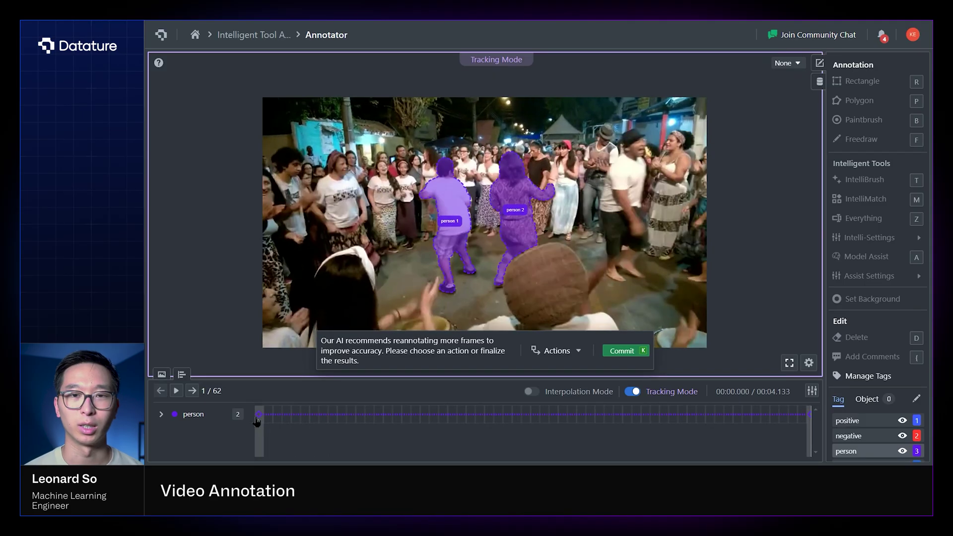
{"action": "left_click", "coordinate": [177, 392]}
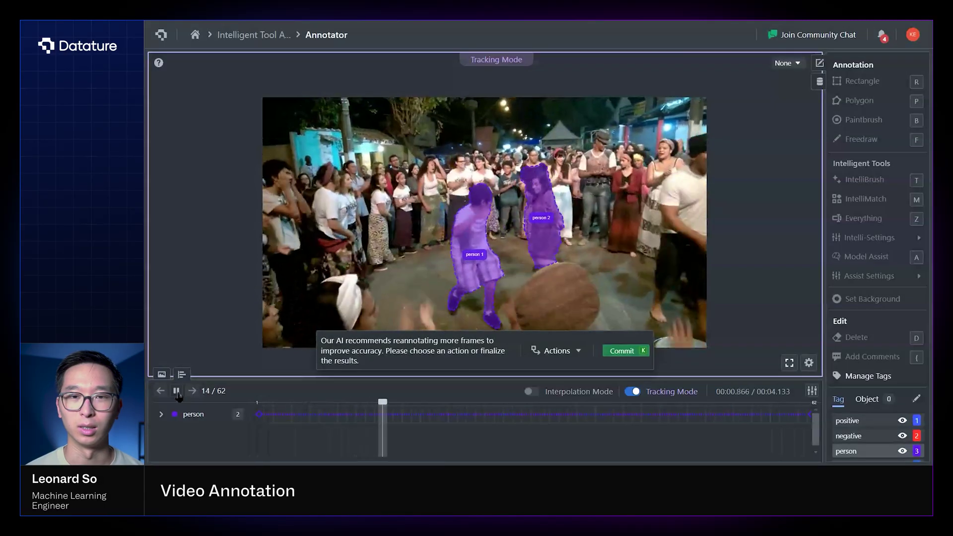
{"action": "left_click", "coordinate": [177, 392]}
{"action": "left_click", "coordinate": [436, 422]}
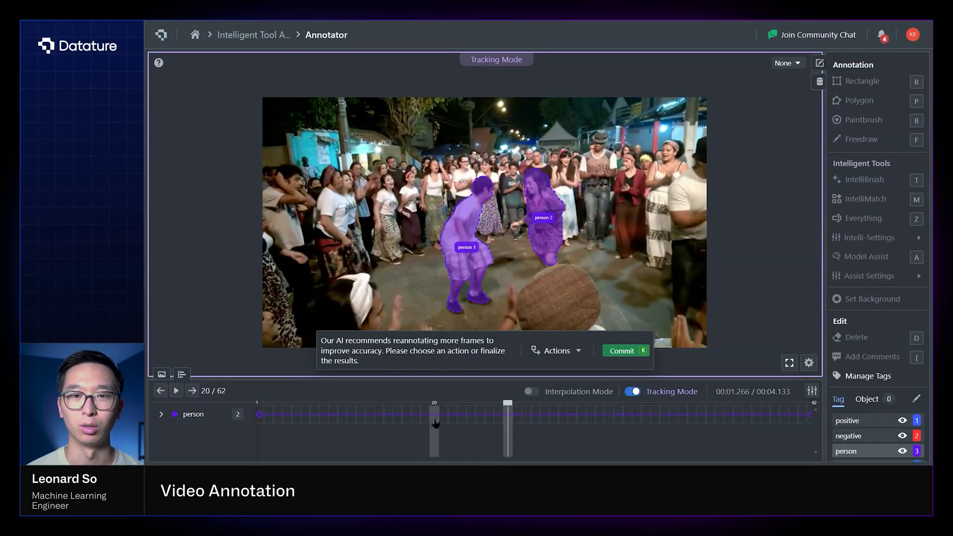
{"action": "left_click_drag", "start_coordinate": [435, 422], "coordinate": [728, 421]}
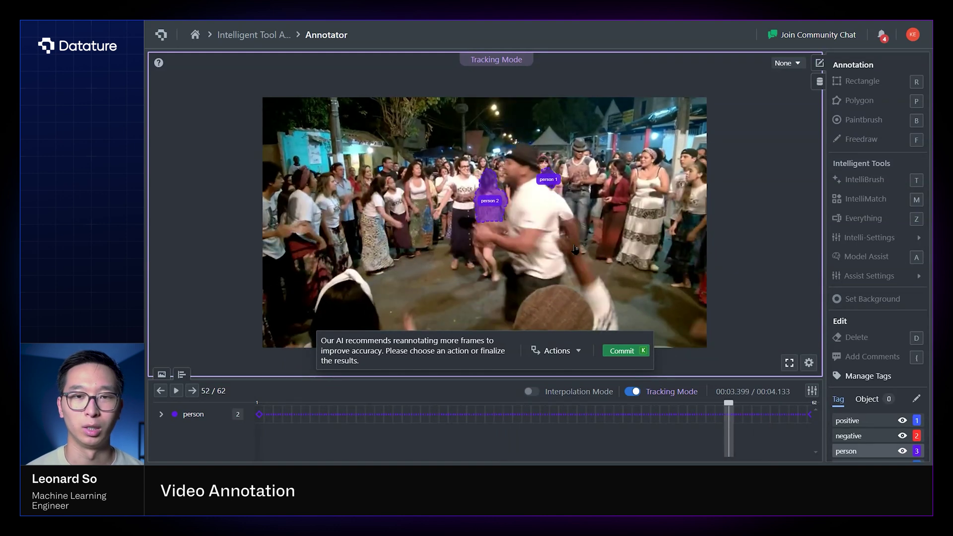
Step: Choose Reannotate Object for person 2 from the Actions menu
{"action": "left_click", "coordinate": [570, 350]}
{"action": "mouse_move", "coordinate": [593, 301]}
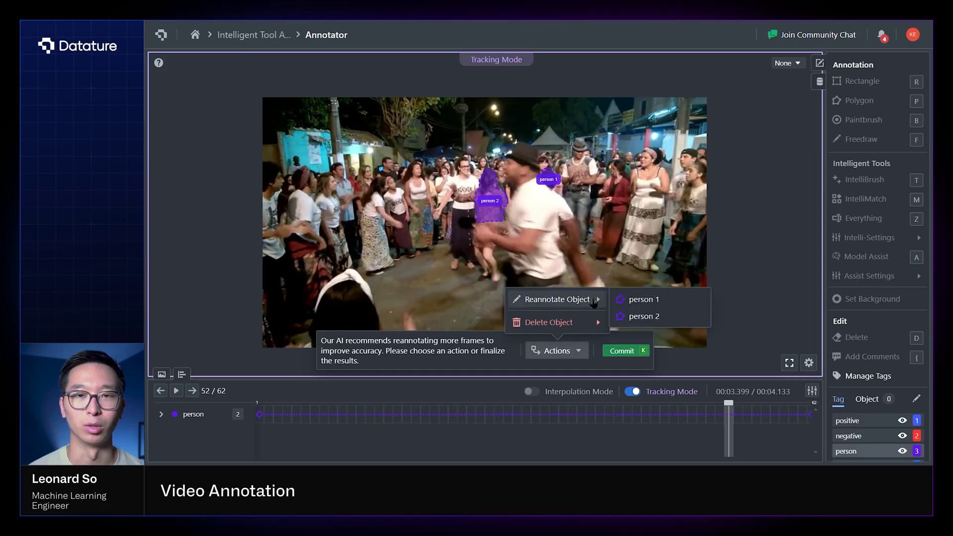
{"action": "left_click", "coordinate": [640, 317]}
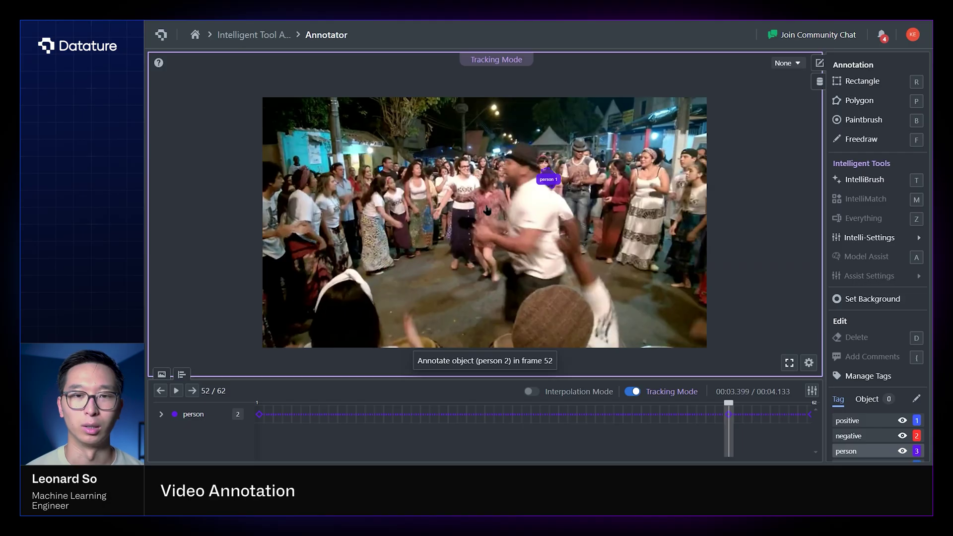
Step: Redraw the woman's mask with IntelliBrush, excluding the overhanging edge, and commit it
{"action": "left_click", "coordinate": [864, 180]}
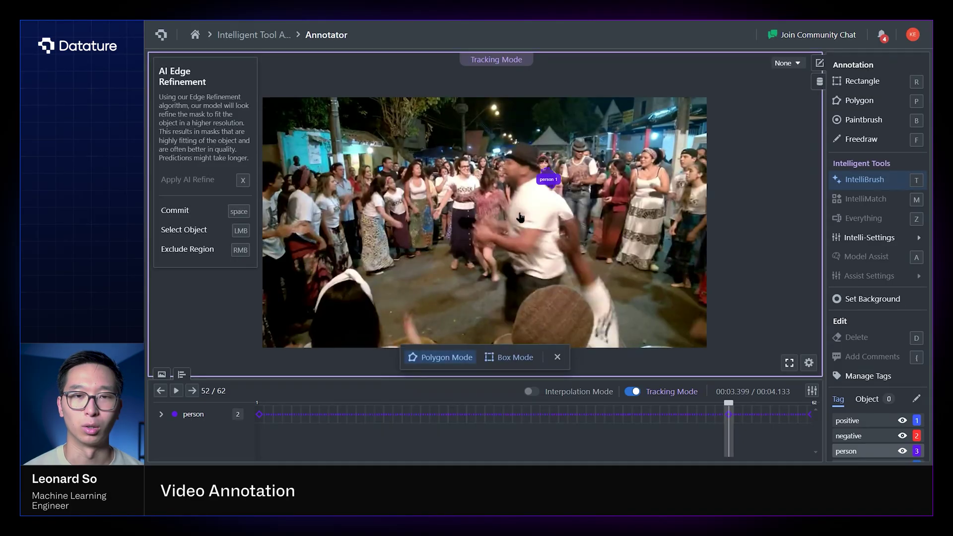
{"action": "left_click", "coordinate": [487, 203]}
{"action": "left_click", "coordinate": [489, 183]}
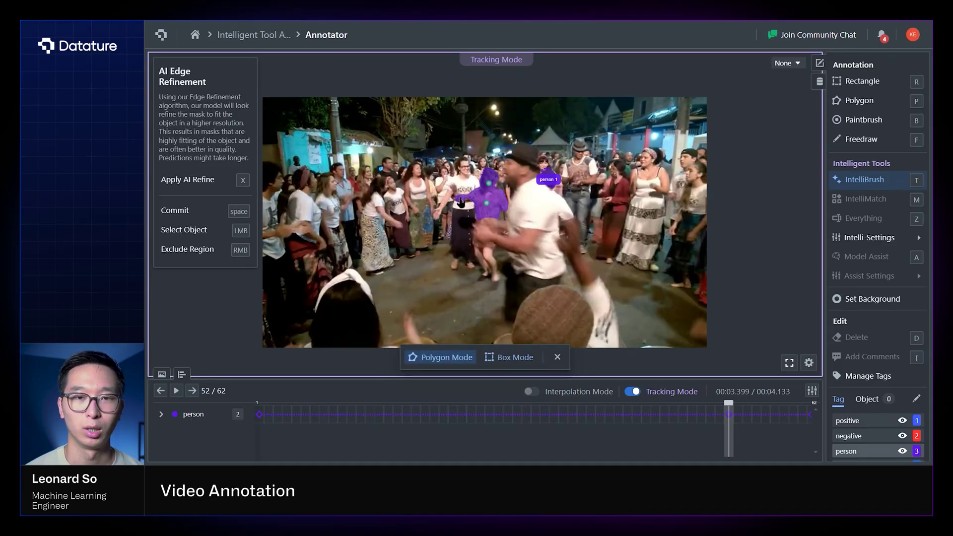
{"action": "left_click", "coordinate": [488, 251]}
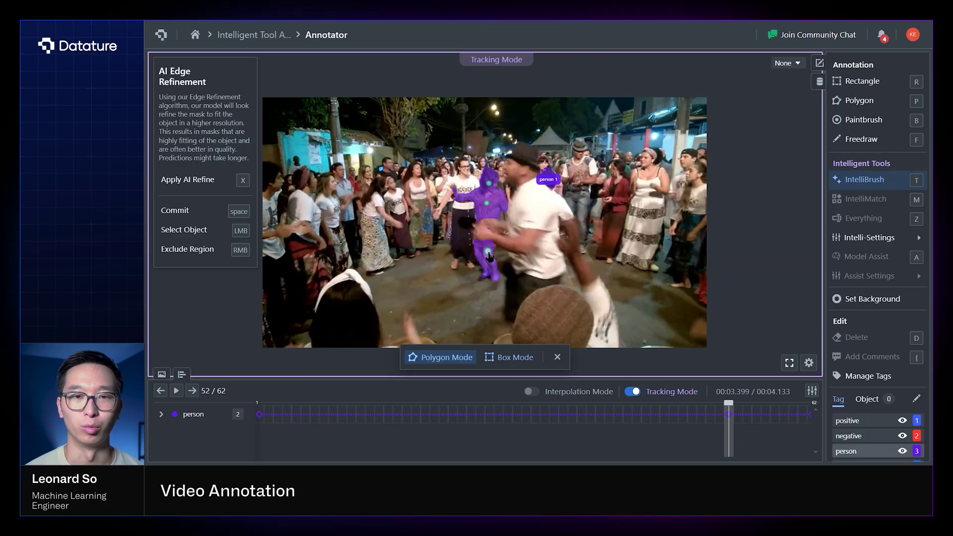
{"action": "left_click", "coordinate": [485, 230]}
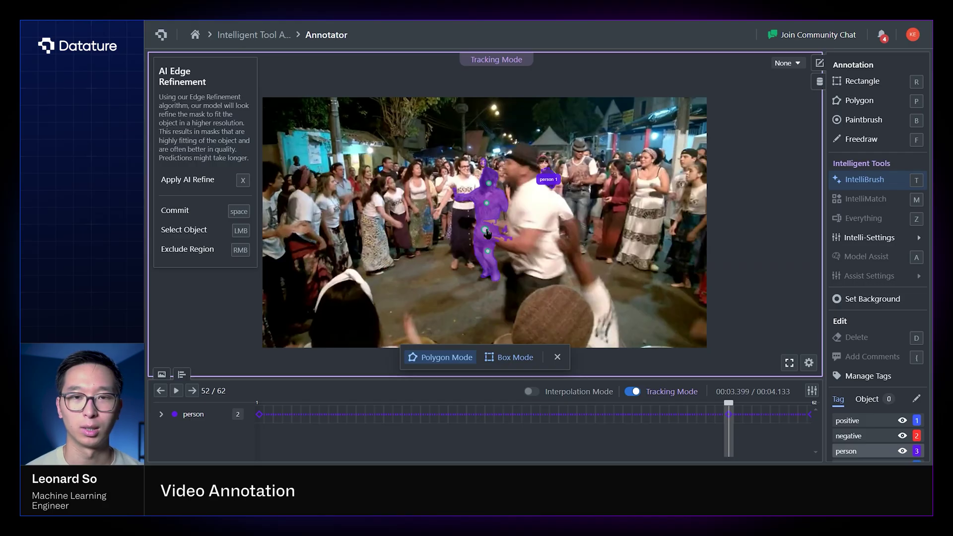
{"action": "left_click", "coordinate": [492, 221]}
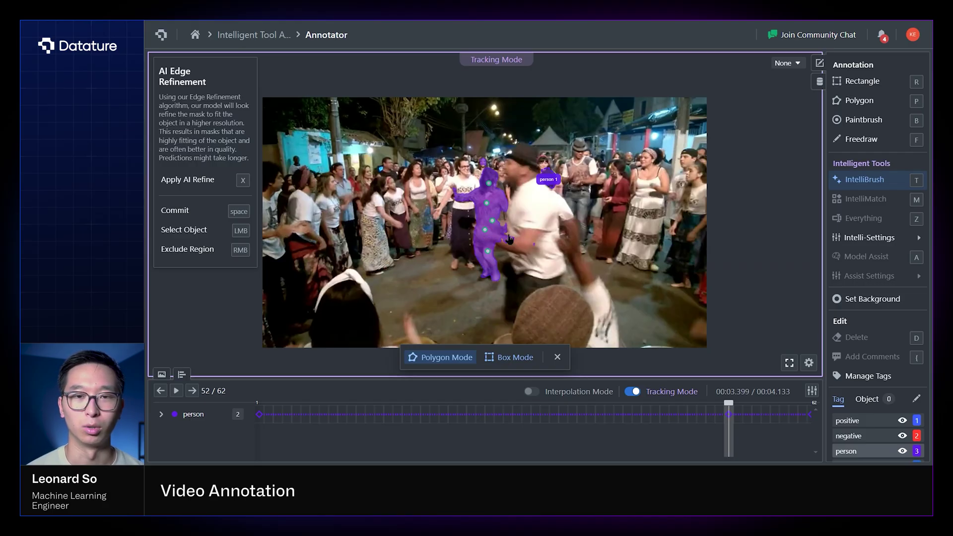
{"action": "right_click", "coordinate": [507, 234]}
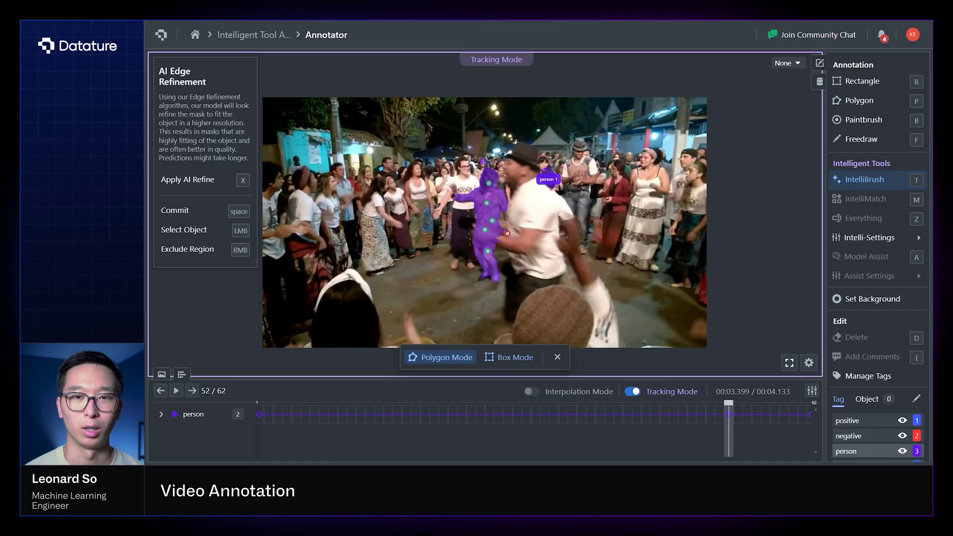
{"action": "key", "text": "space"}
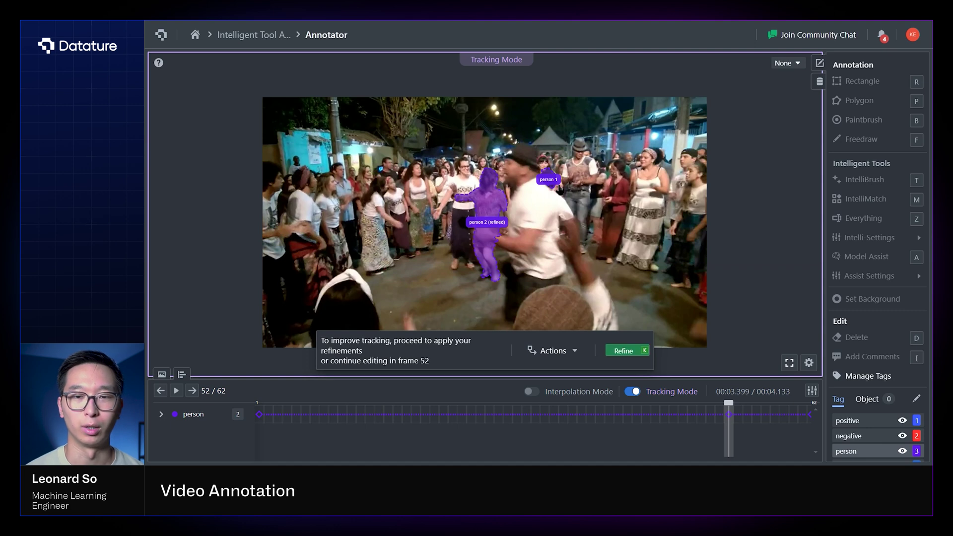
Step: Apply the person 2 refinement, review earlier frames, and expand person 1 and person 2 tracks
{"action": "left_click", "coordinate": [624, 350]}
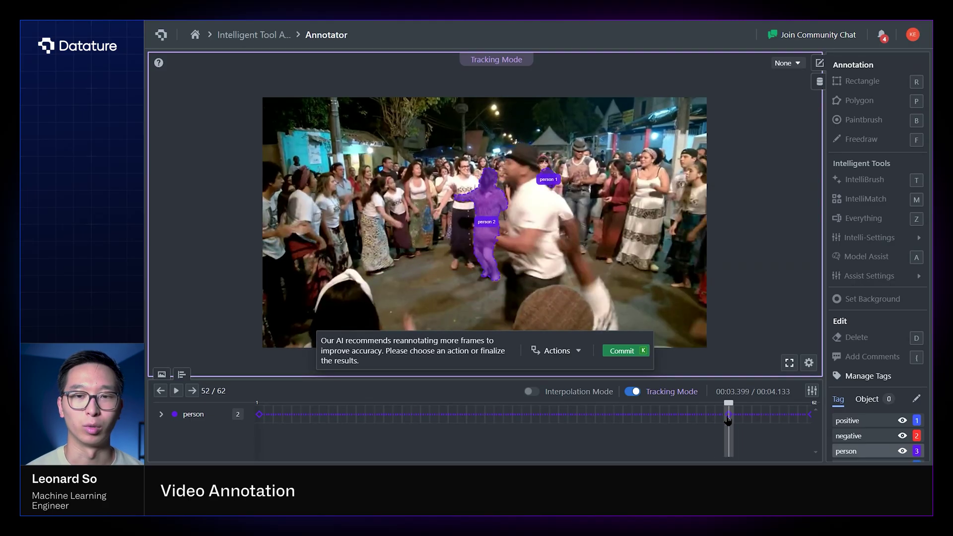
{"action": "left_click_drag", "start_coordinate": [735, 421], "coordinate": [639, 426]}
{"action": "left_click", "coordinate": [643, 424]}
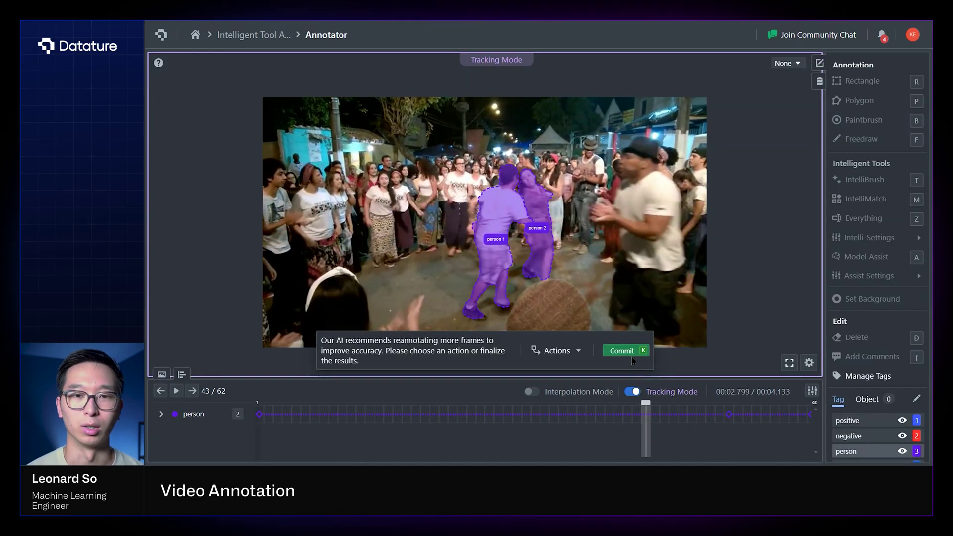
{"action": "left_click", "coordinate": [161, 414]}
{"action": "left_click_drag", "start_coordinate": [270, 440], "coordinate": [554, 449]}
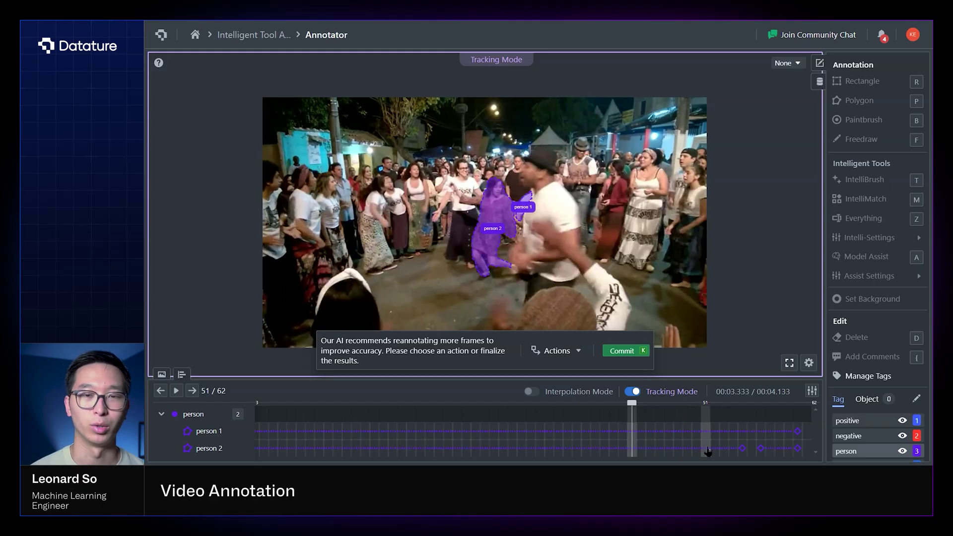
Step: Commit the tracked person masks, exit tracking mode, and check frame 17
{"action": "left_click_drag", "start_coordinate": [707, 451], "coordinate": [634, 436]}
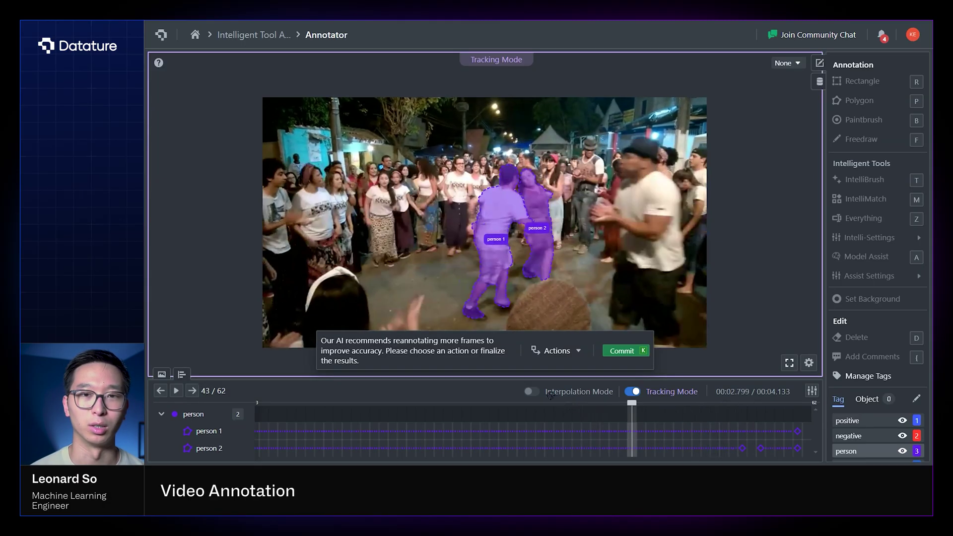
{"action": "left_click", "coordinate": [630, 351]}
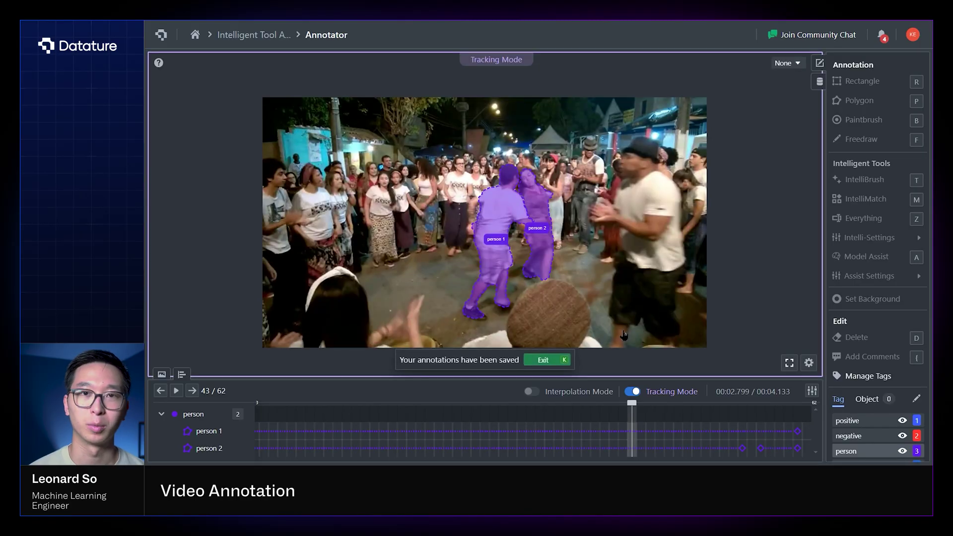
{"action": "left_click", "coordinate": [553, 359]}
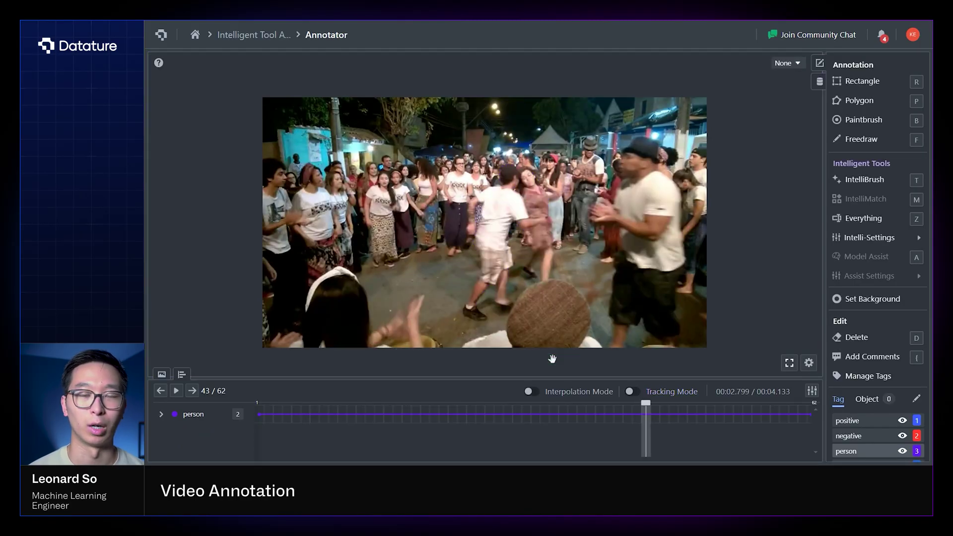
{"action": "left_click_drag", "start_coordinate": [524, 430], "coordinate": [403, 431]}
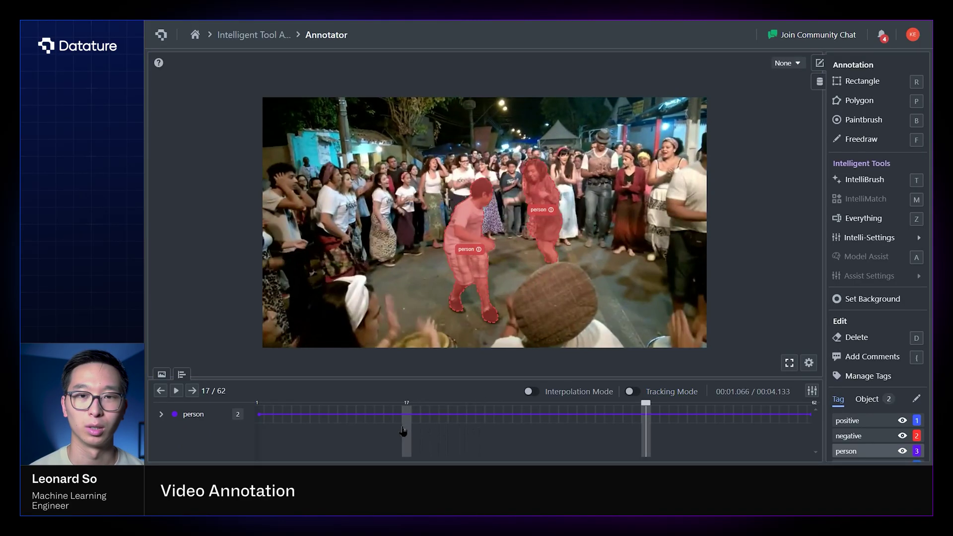
{"action": "left_click", "coordinate": [403, 431]}
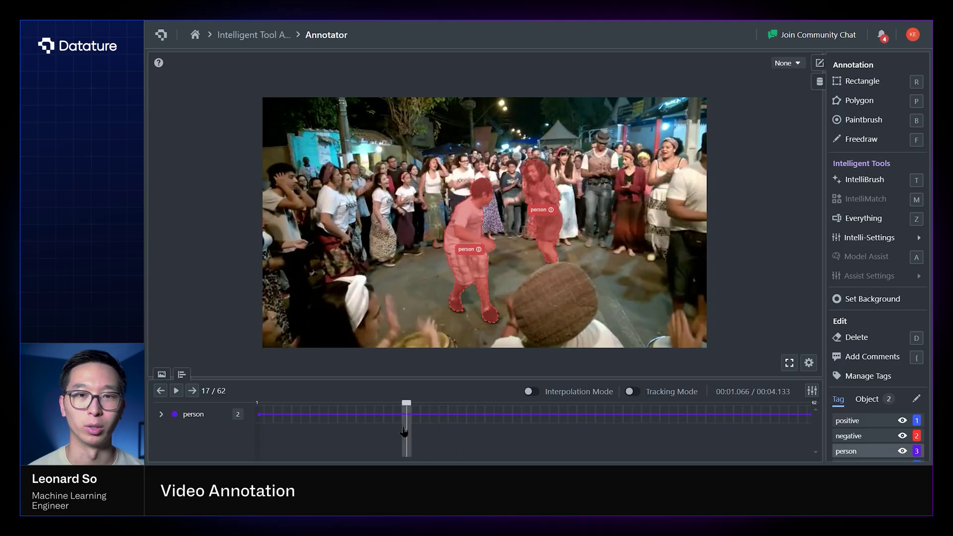